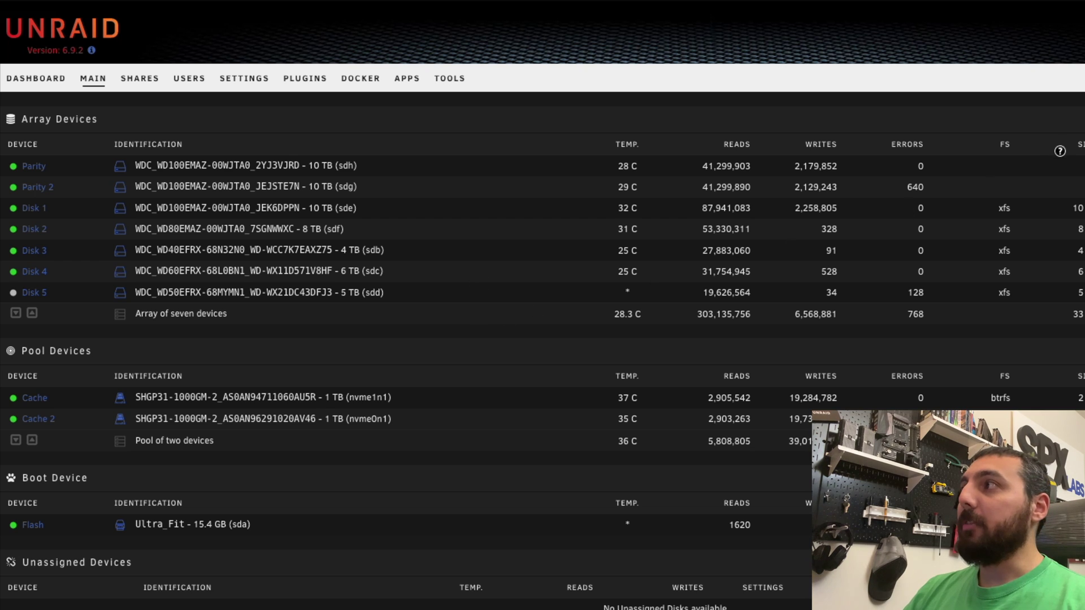
# Step: Search the Apps catalogue for luckybackup and choose Install from its result's Actions menu
pyautogui.click(407, 82)
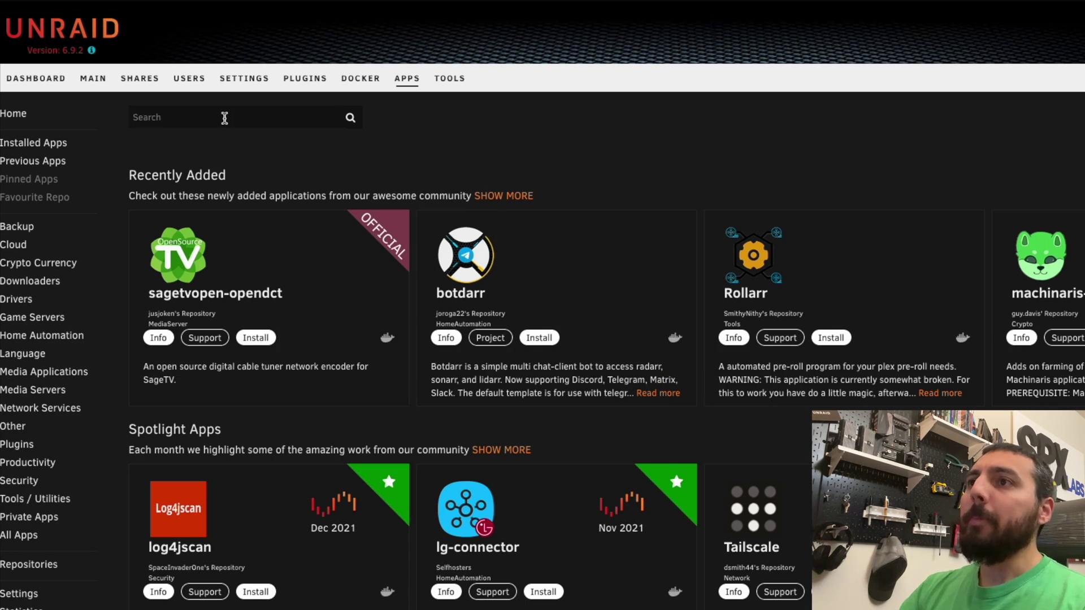
pyautogui.write('luck')
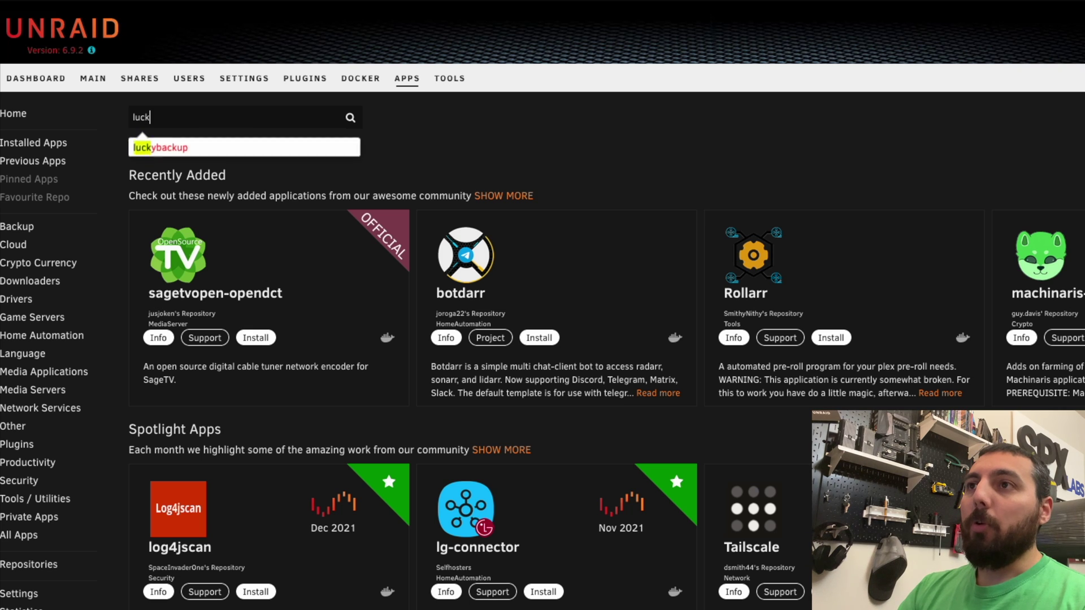
pyautogui.press('Down')
pyautogui.press('Return')
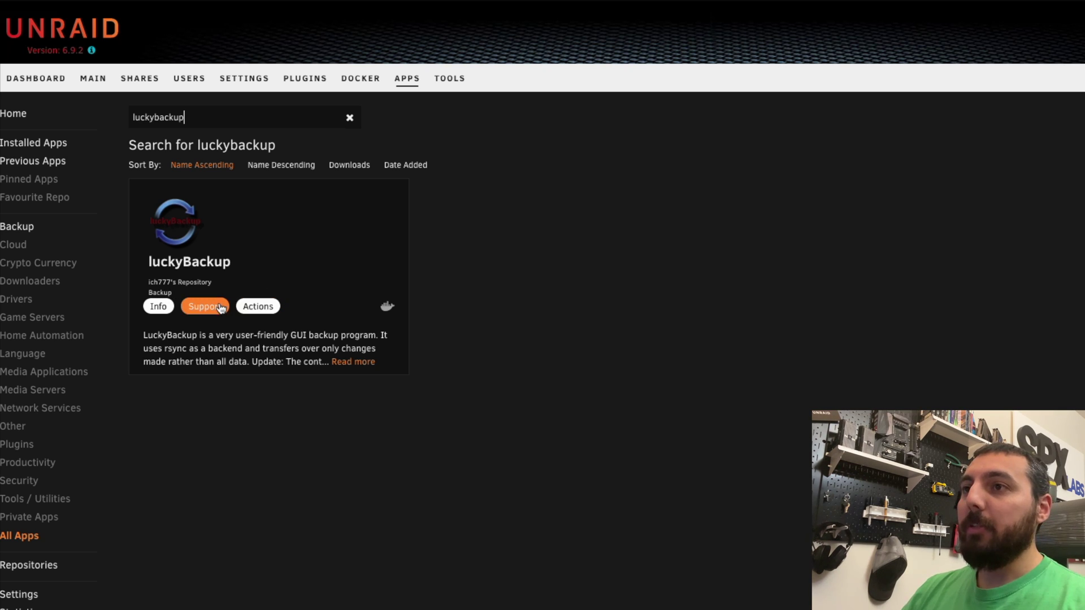
pyautogui.click(257, 308)
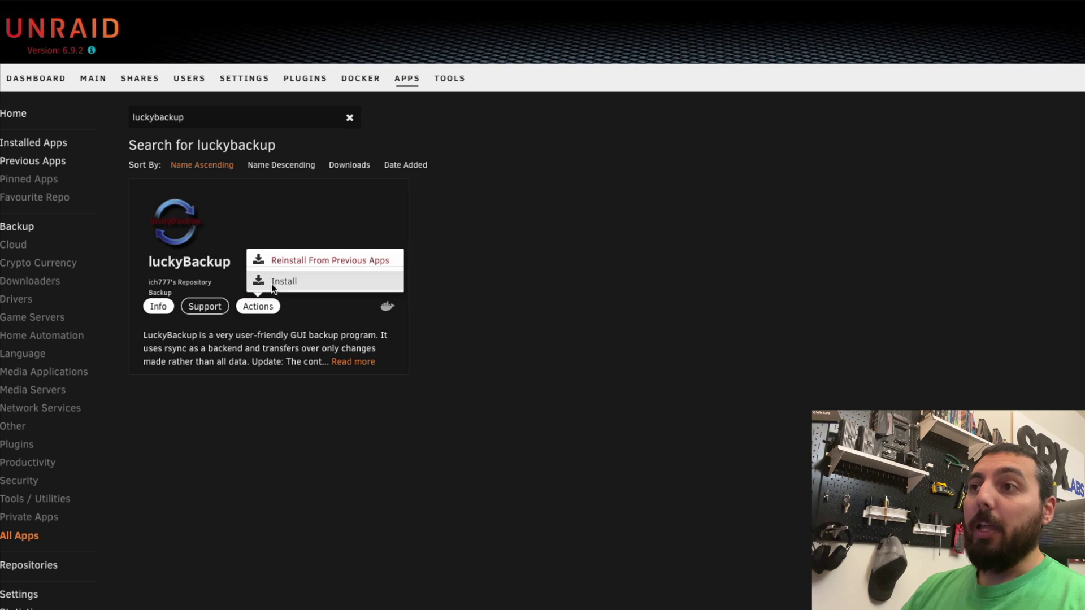
pyautogui.click(274, 282)
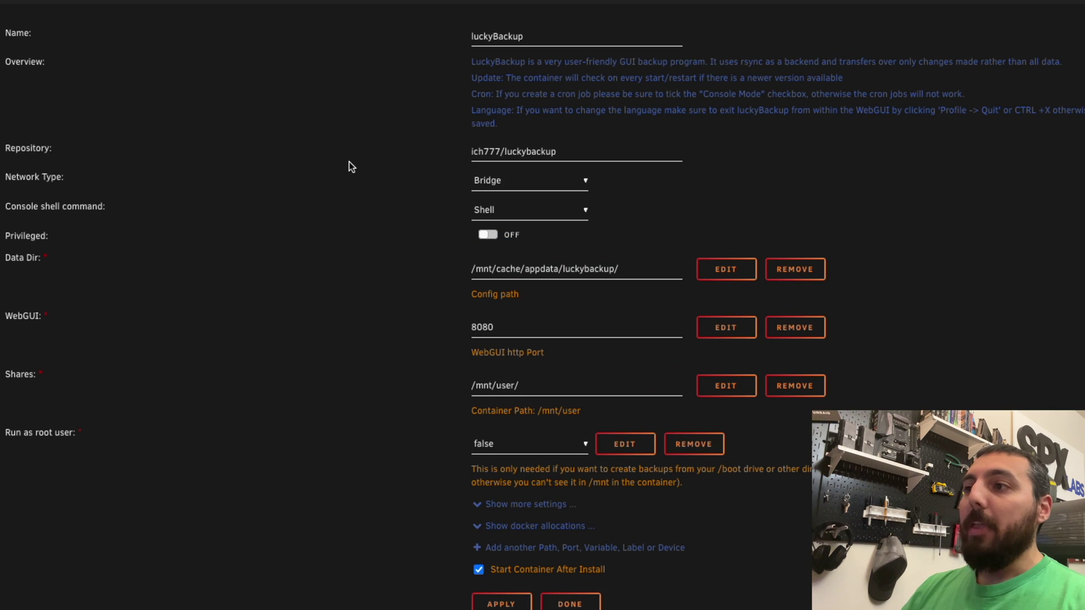
# Step: Set the template's console shell to Bash and Run as root user to true, keeping WebGUI port 8080
pyautogui.scroll(-1, 349, 164)
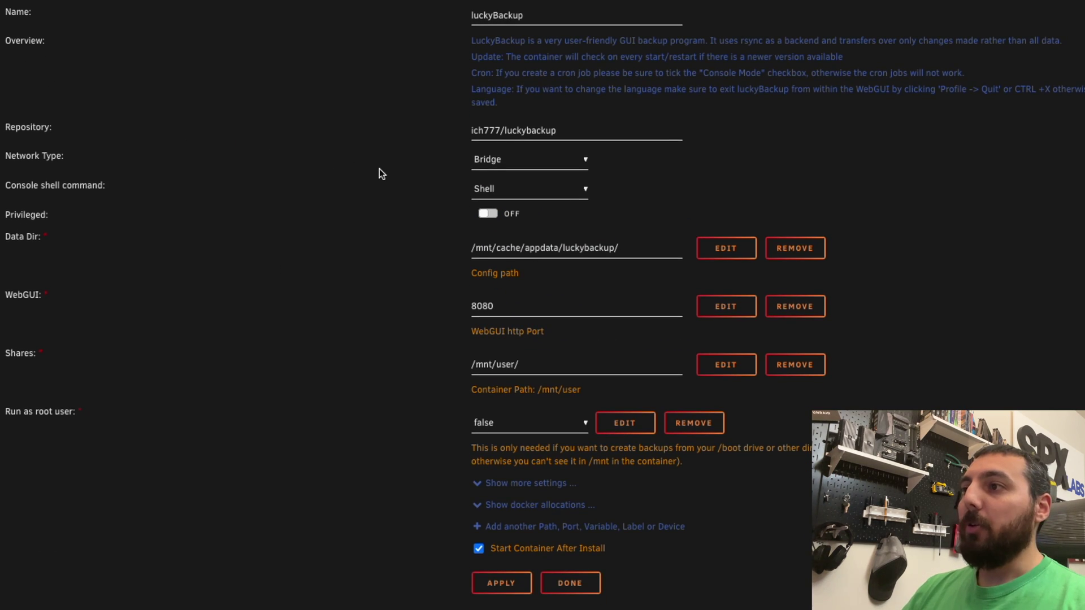
pyautogui.click(549, 192)
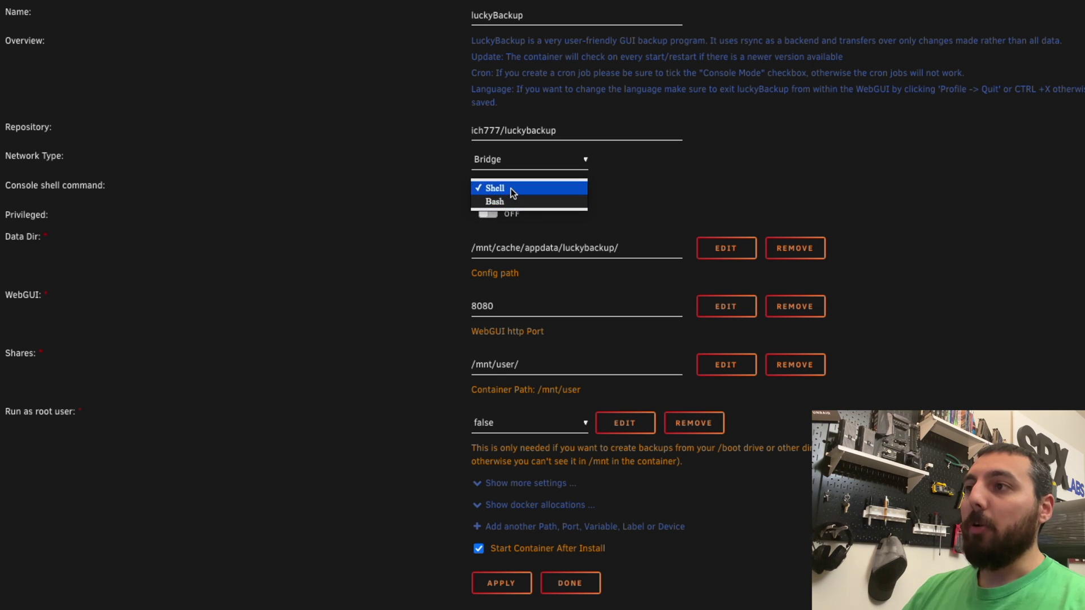
pyautogui.click(512, 203)
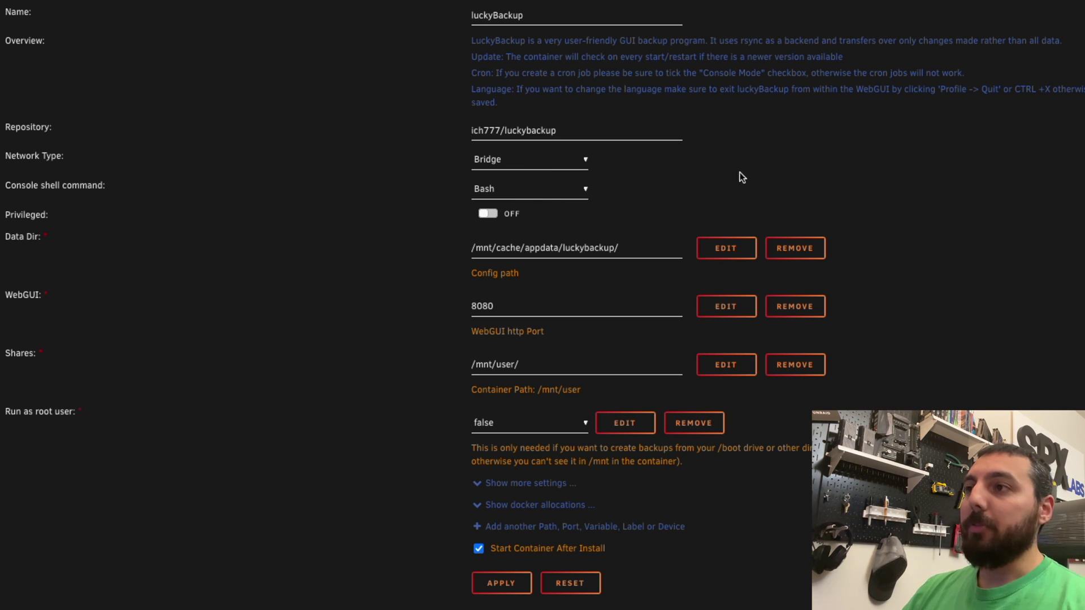
pyautogui.click(536, 306)
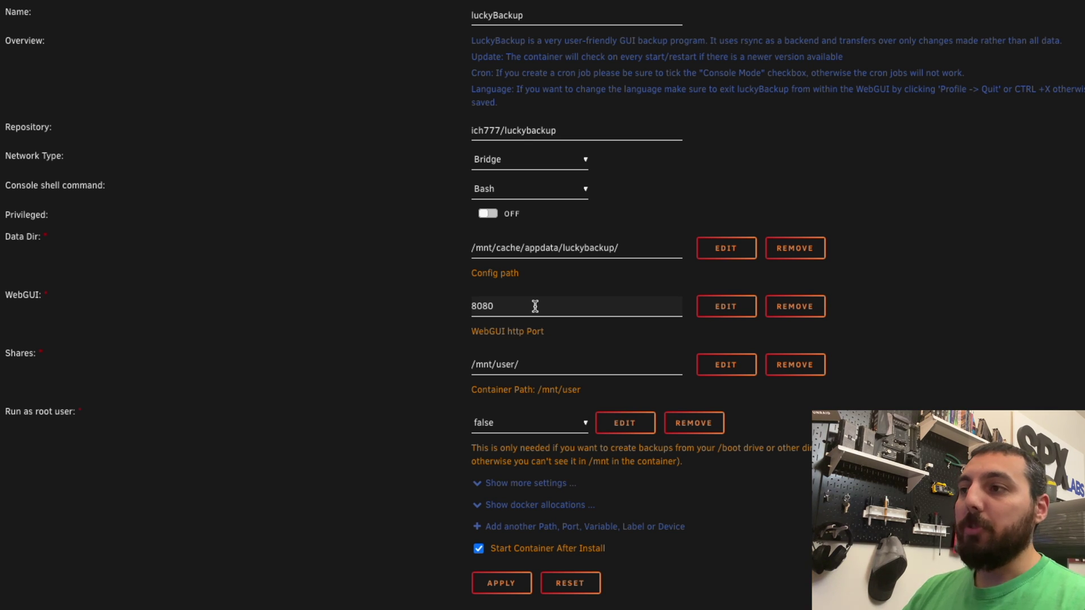
pyautogui.click(584, 431)
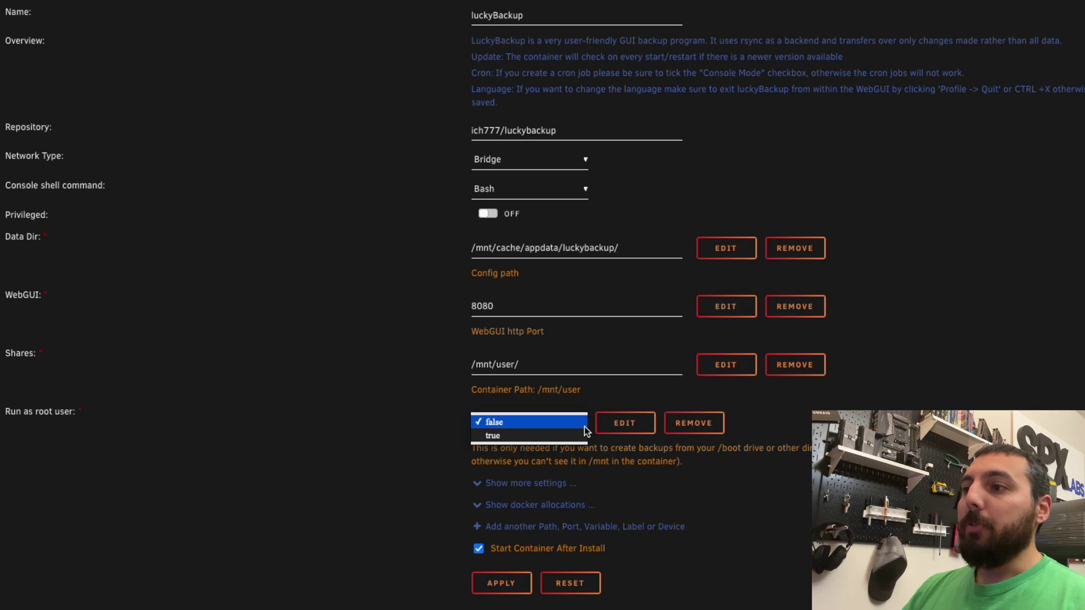
pyautogui.click(532, 439)
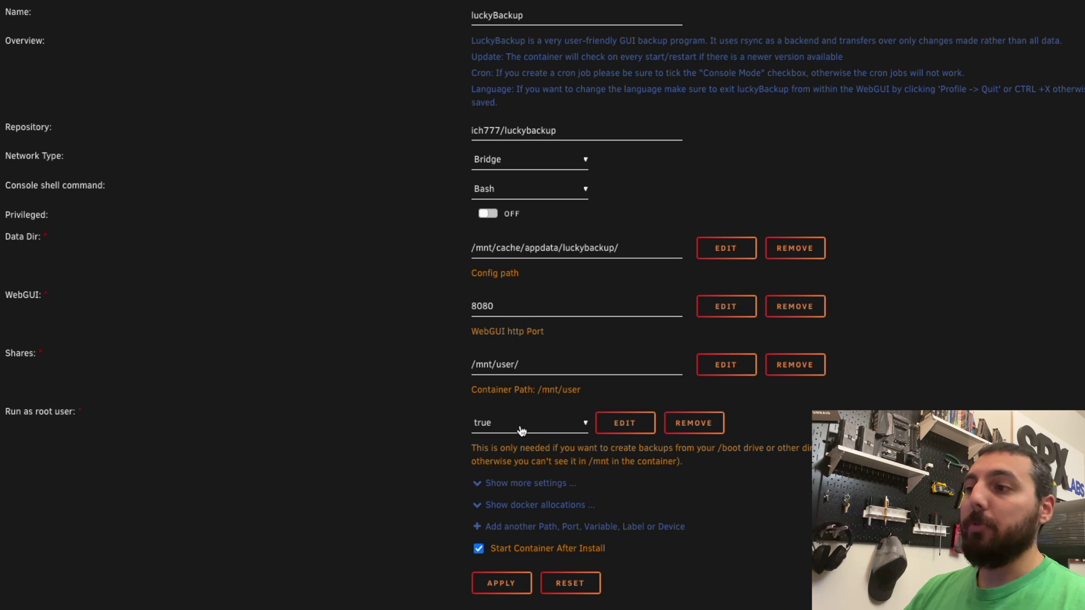
# Step: Apply the template to install luckyBackup, then bring up its container menu on the Docker page
pyautogui.click(500, 584)
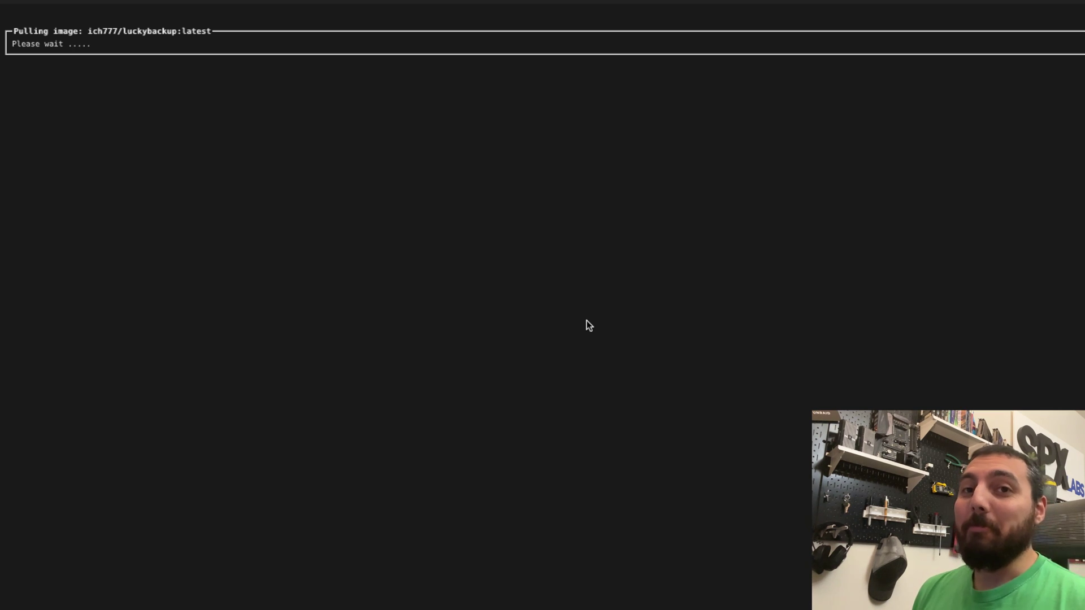
pyautogui.click(407, 79)
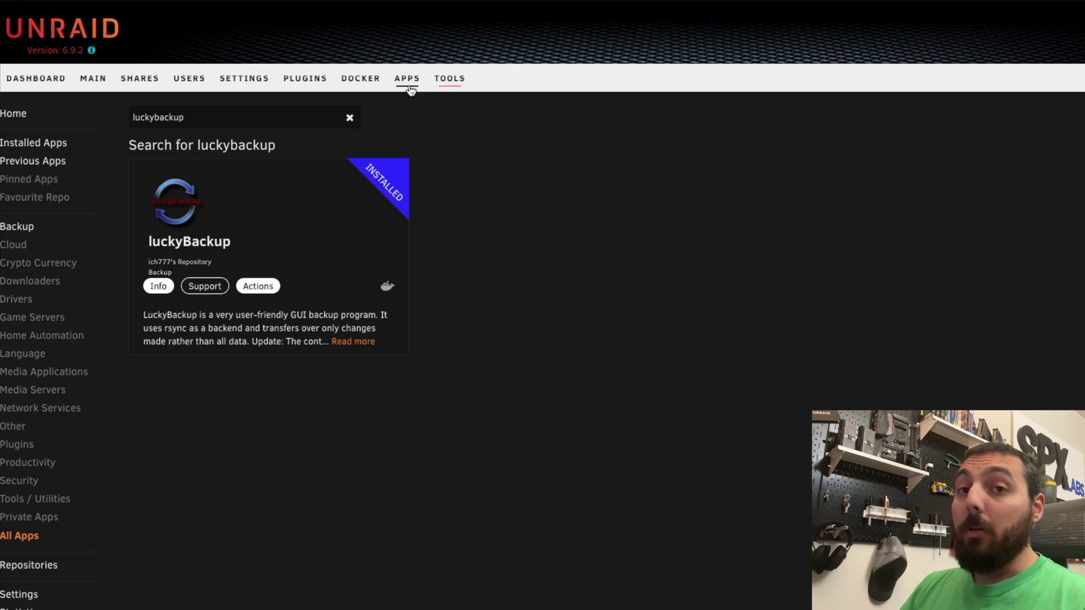
pyautogui.click(354, 84)
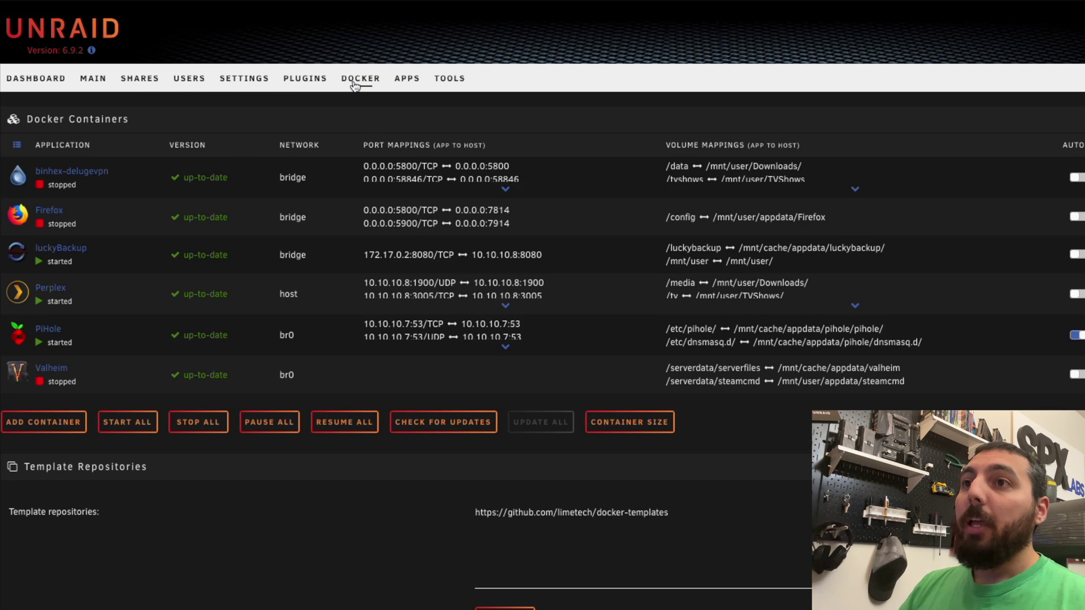
pyautogui.click(17, 255)
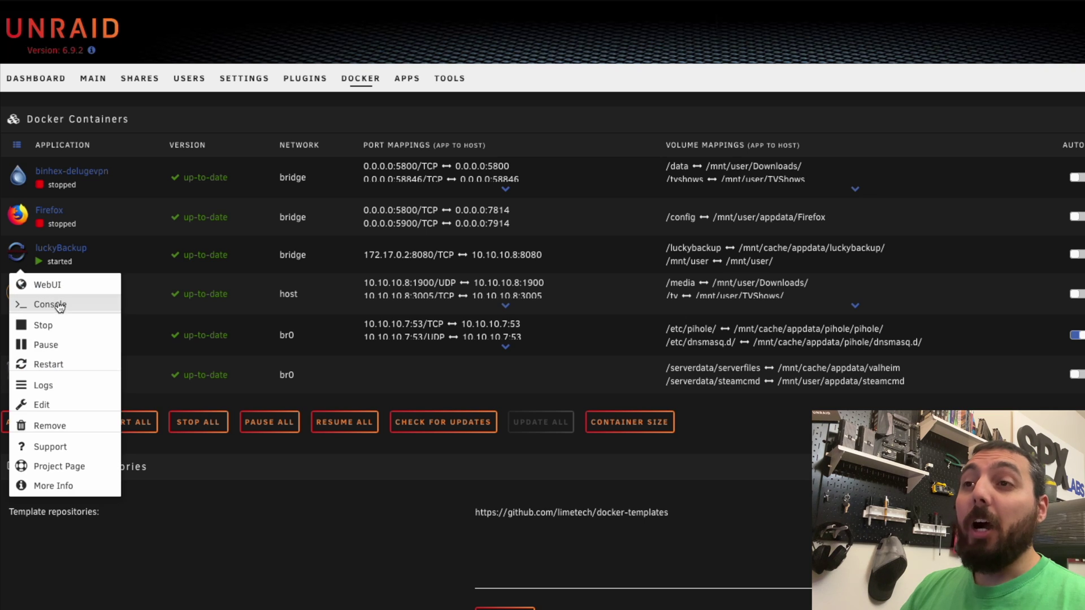
pyautogui.click(30, 264)
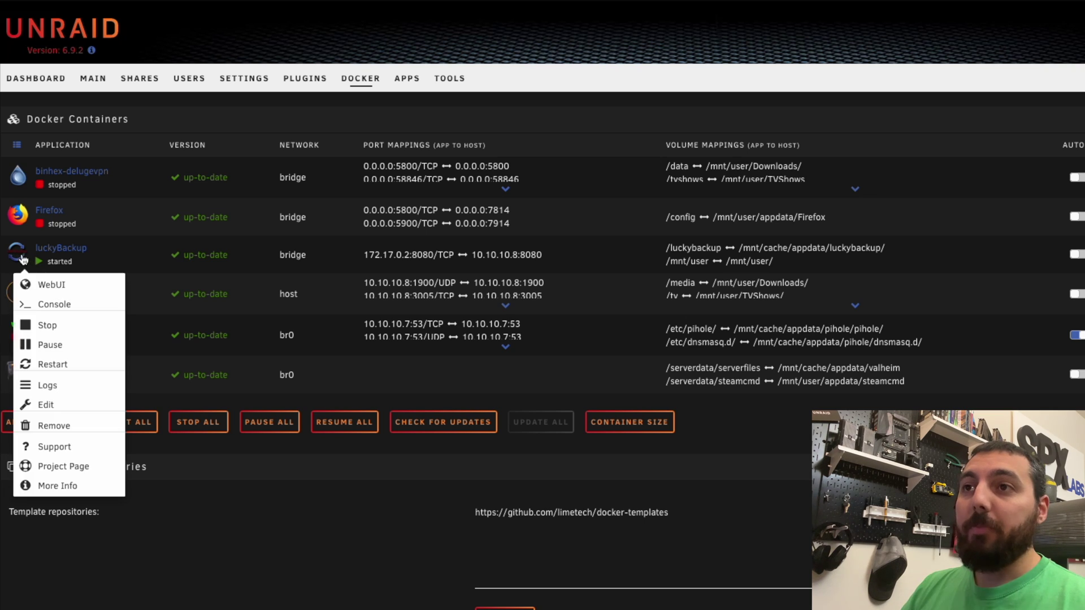
# Step: In a luckyBackup console, run ssh-keygen -t rsa with the default location and an empty passphrase
pyautogui.click(63, 312)
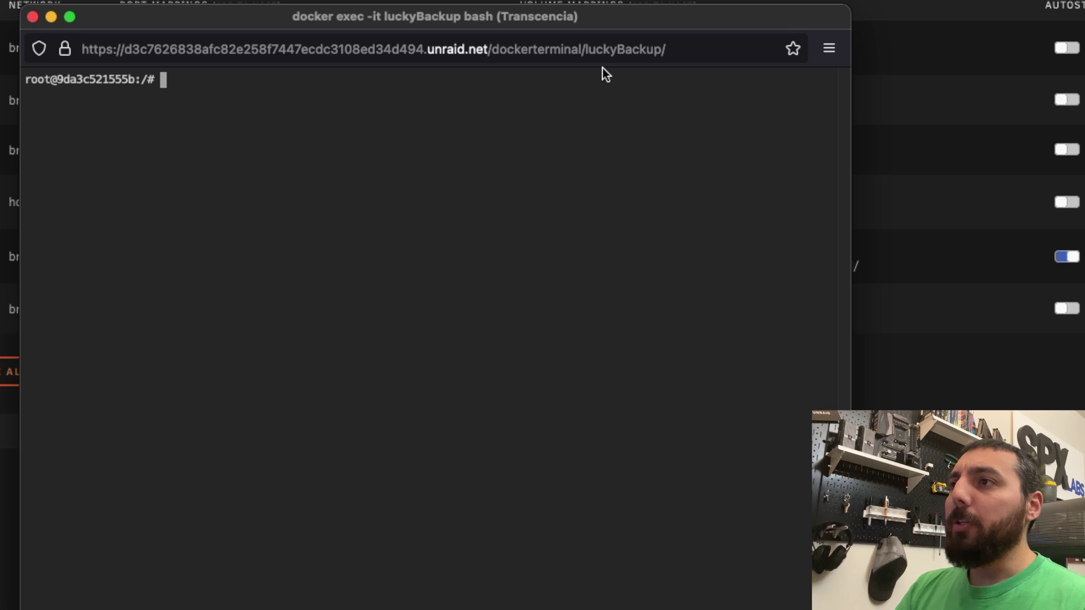
pyautogui.write('ssh-')
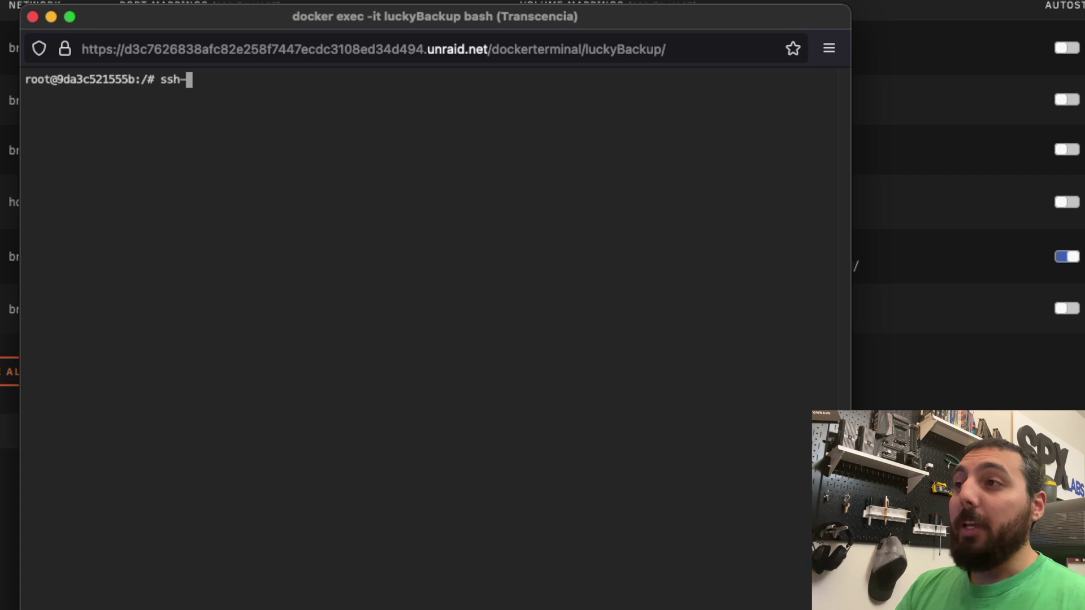
pyautogui.write('keygen')
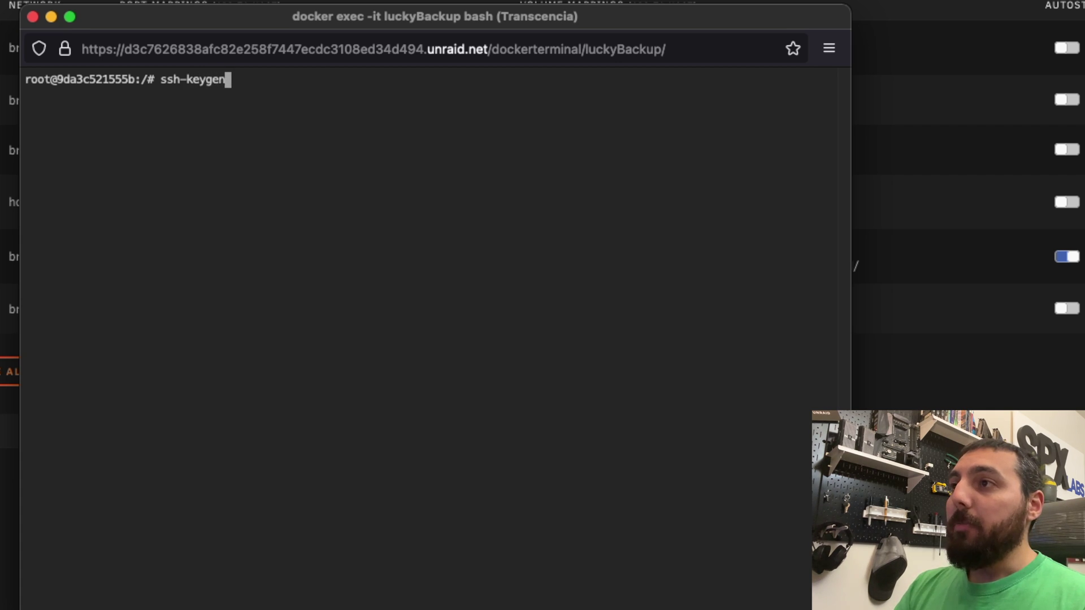
pyautogui.write(' -t rsa')
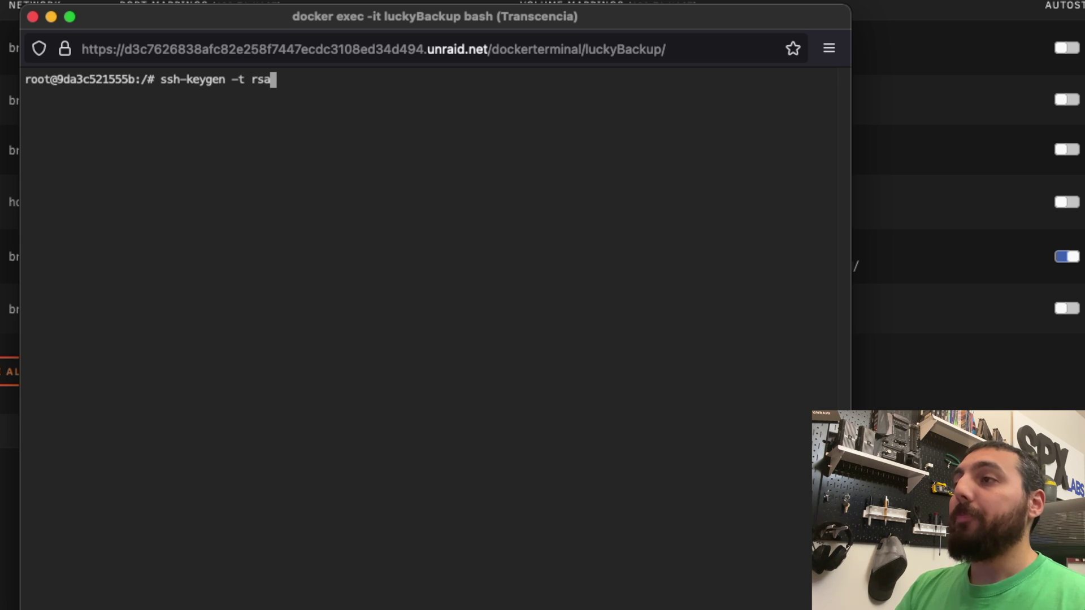
pyautogui.press('Return')
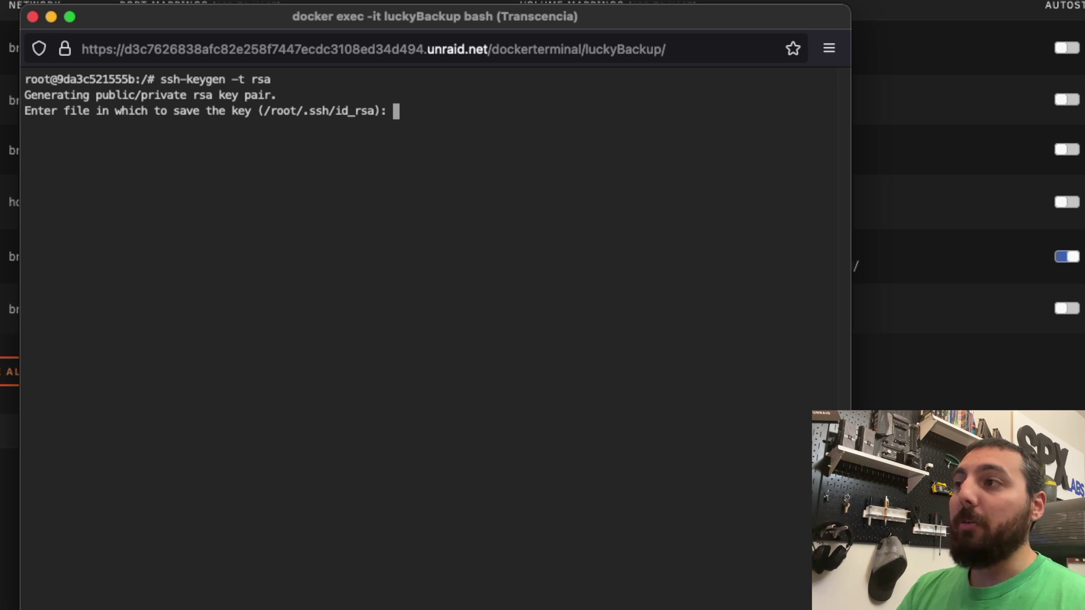
pyautogui.press('Return')
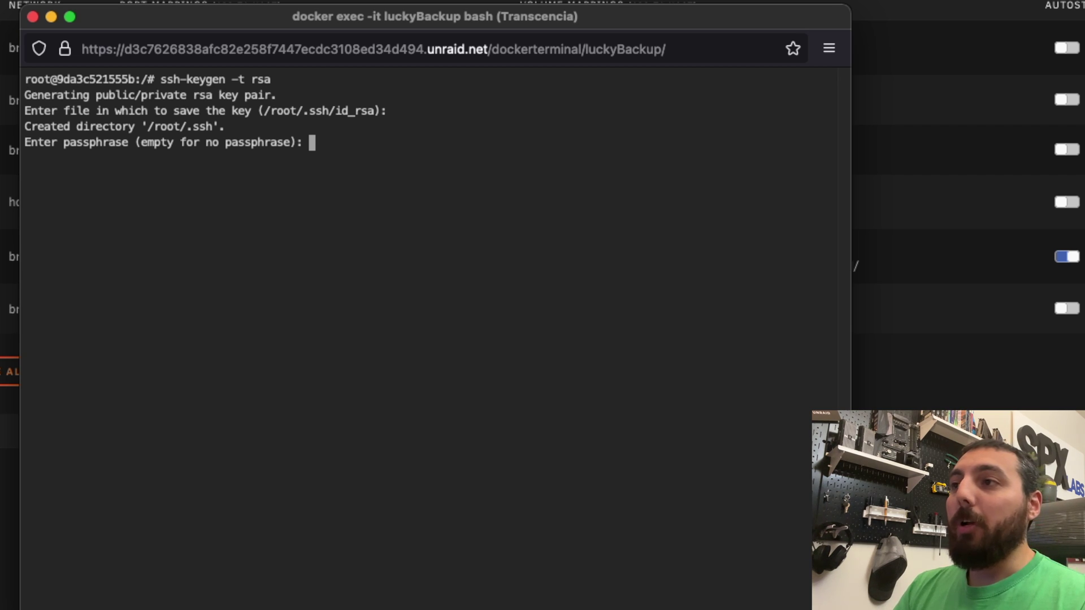
pyautogui.press('Return')
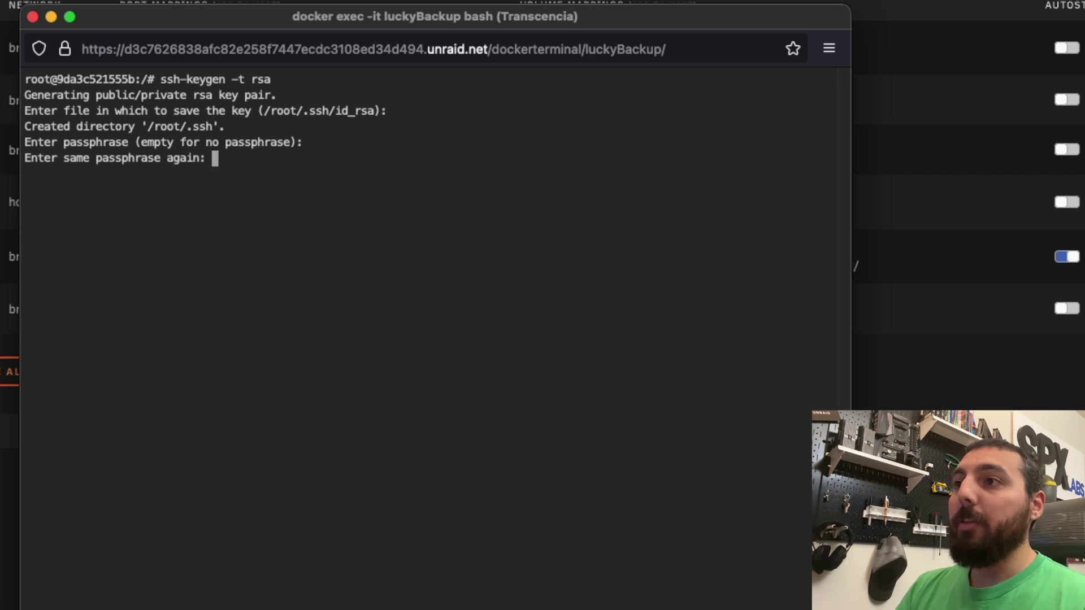
pyautogui.press('Return')
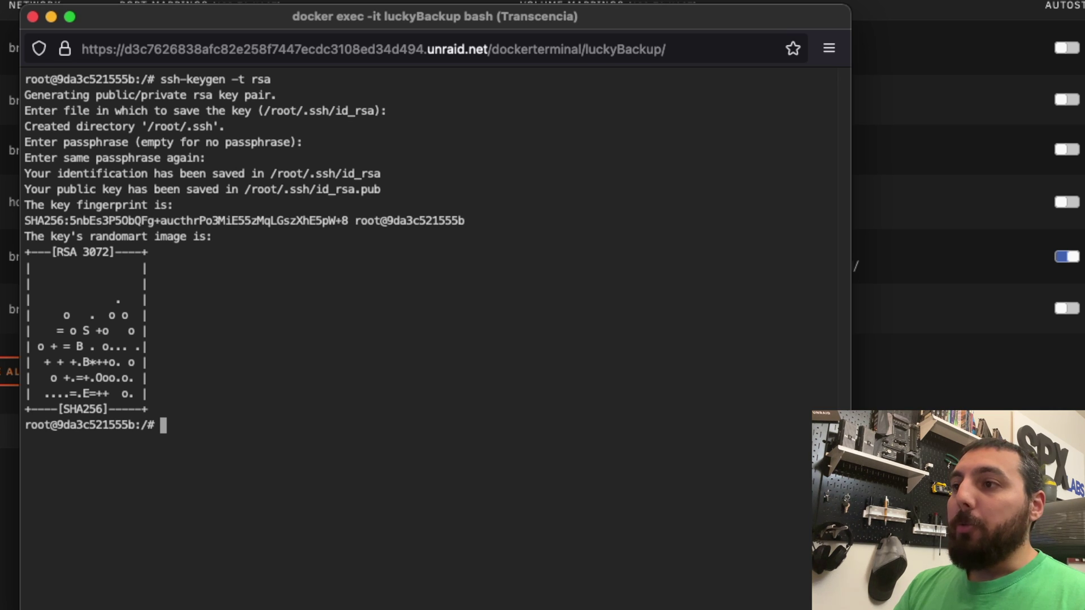
# Step: Copy /root/.ssh/id_rsa.pub to 10.10.10.9:/root/.ssh/ with scp, answering yes to trust the host
pyautogui.write('cp /')
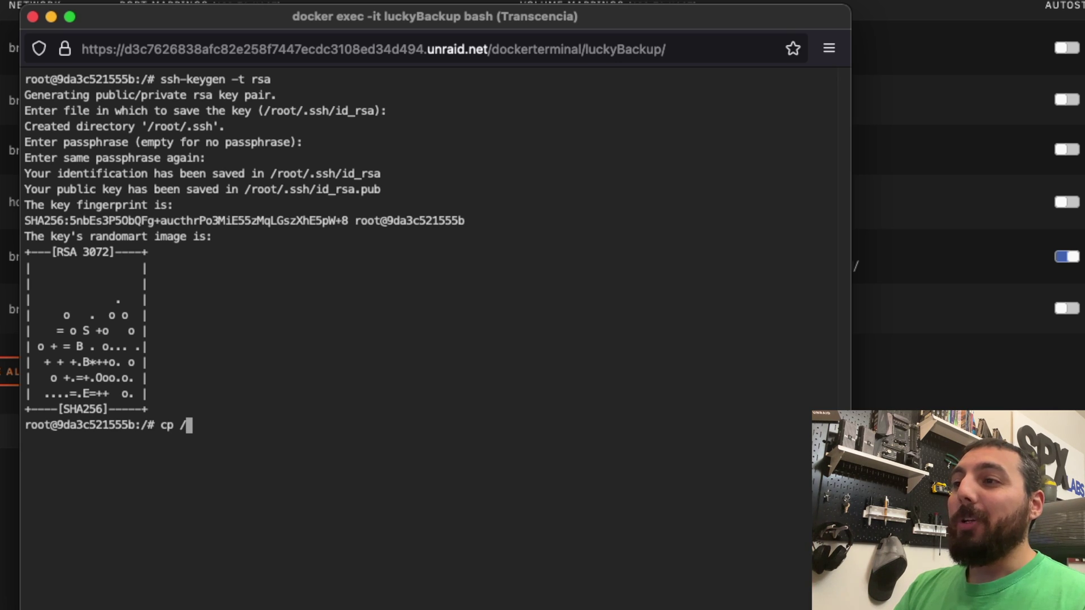
pyautogui.press('BackSpace')
pyautogui.press('BackSpace')
pyautogui.press('BackSpace')
pyautogui.press('BackSpace')
pyautogui.write('scp /r')
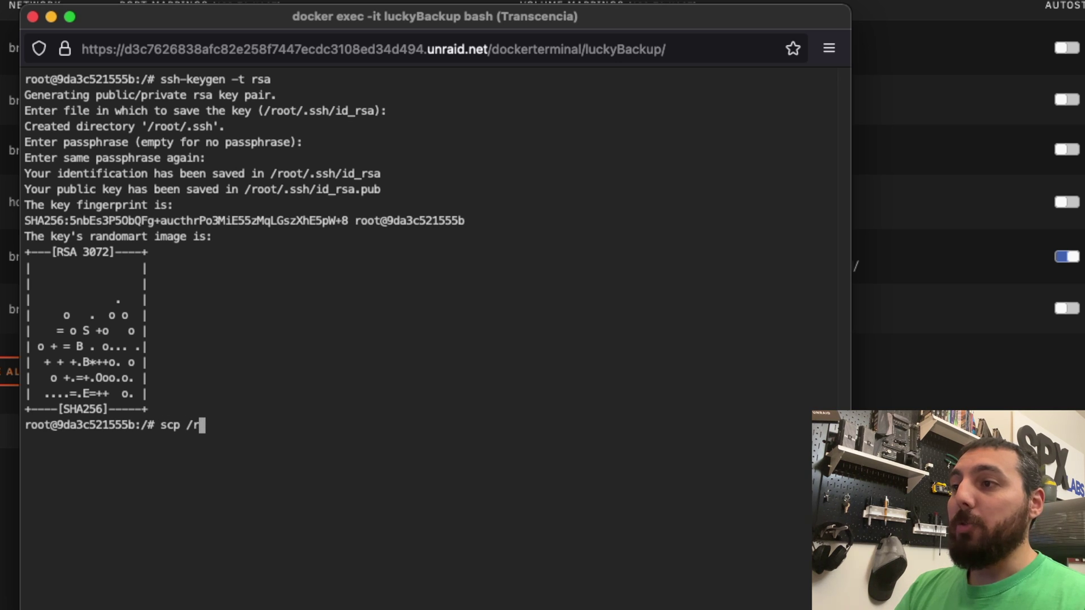
pyautogui.write('oot/.ssh/')
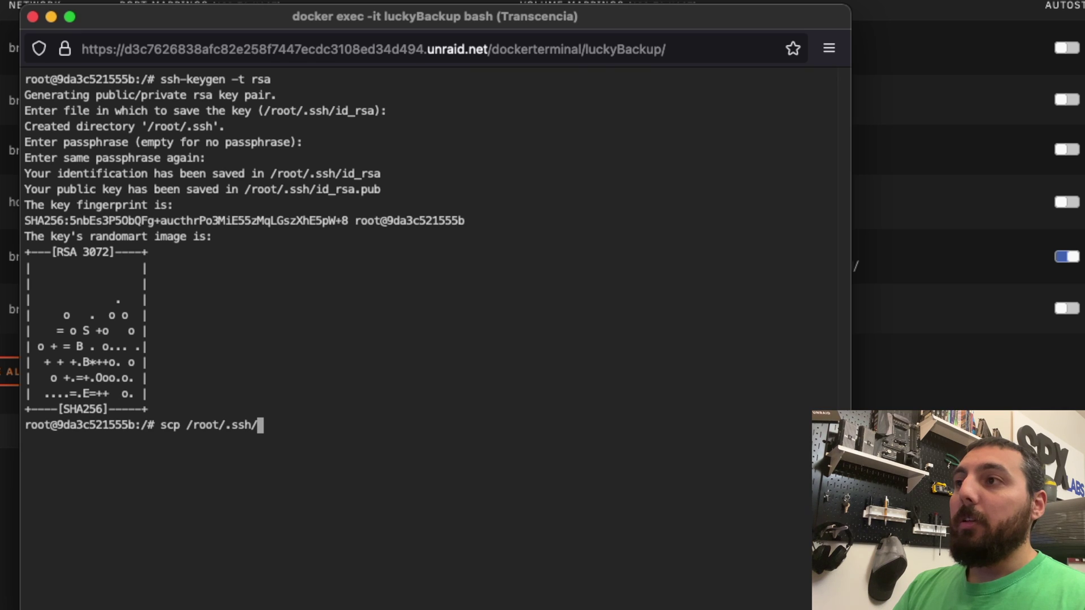
pyautogui.write('id_rsa')
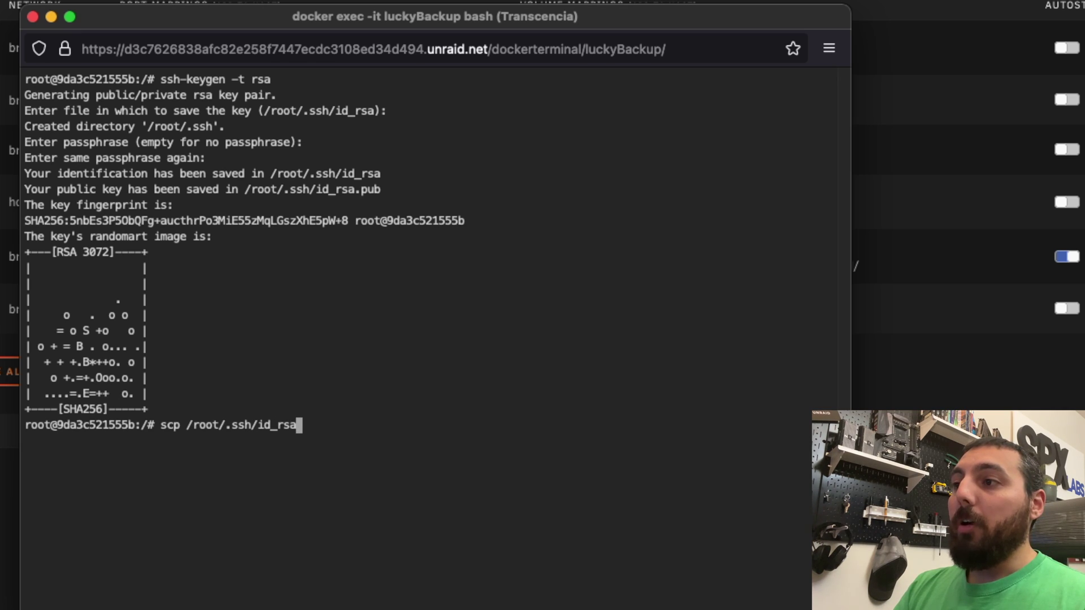
pyautogui.write('.pub')
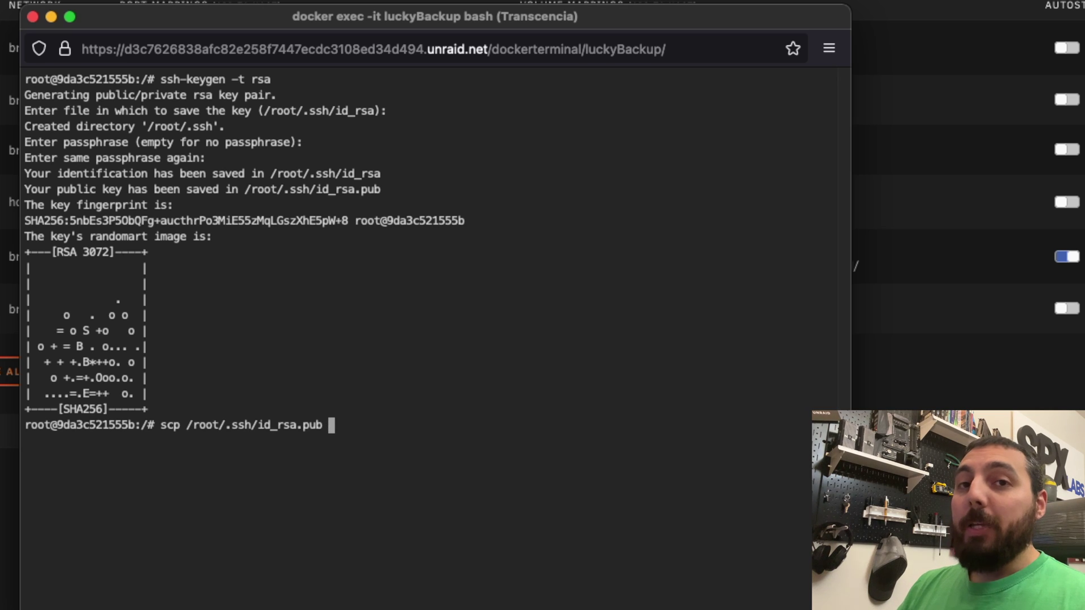
pyautogui.write('10.10.10.')
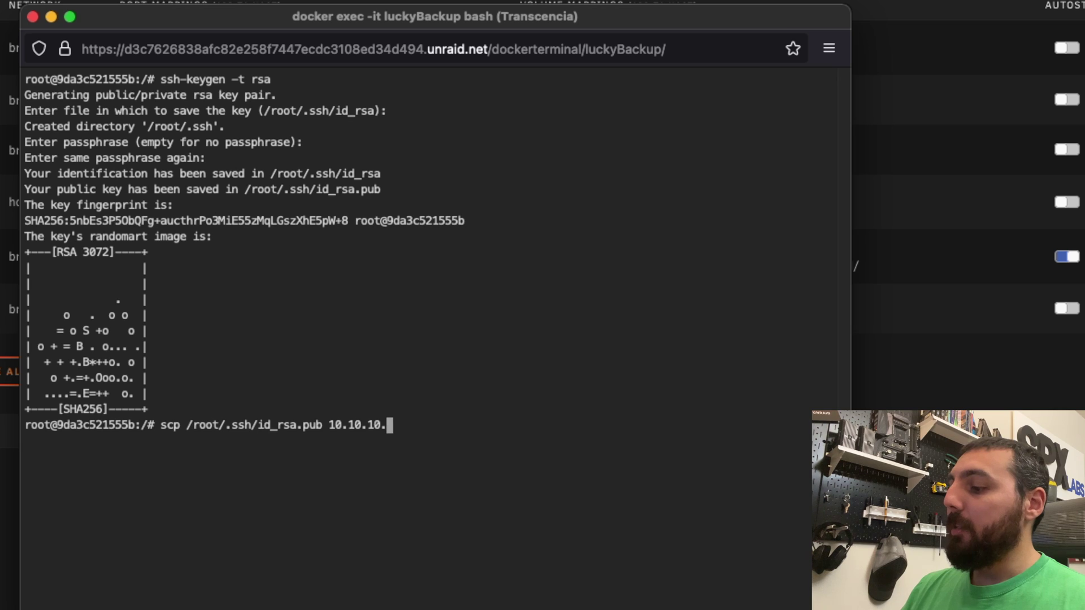
pyautogui.write('9:')
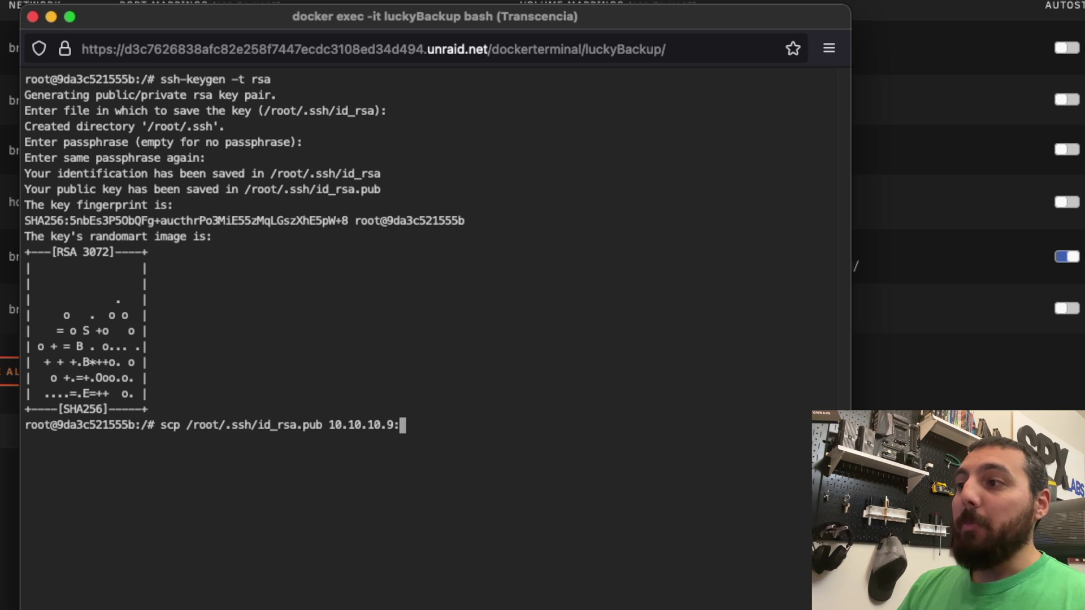
pyautogui.write('/')
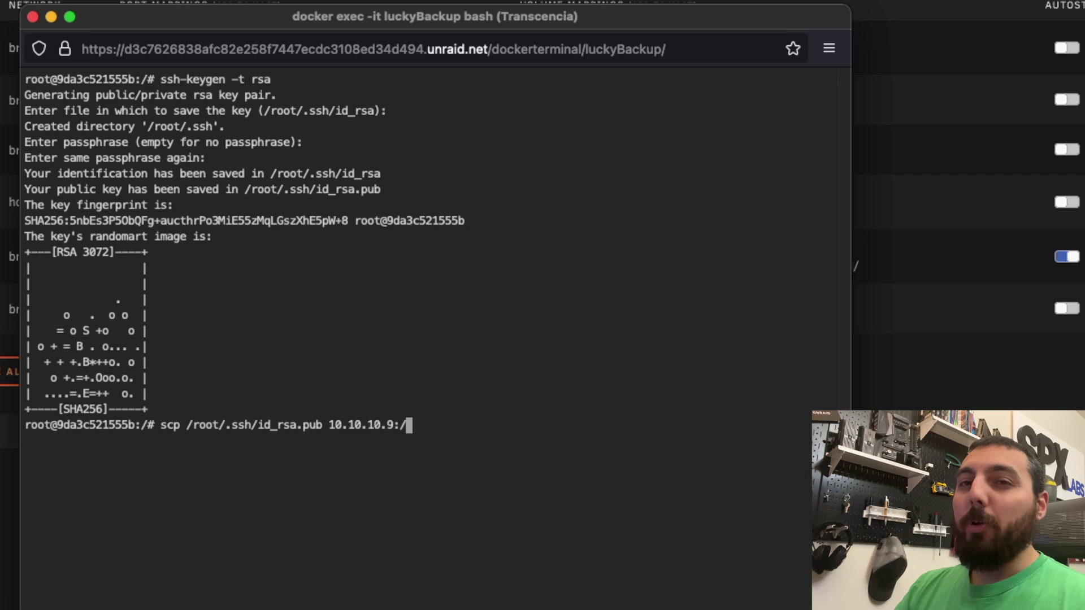
pyautogui.write('root/.ss')
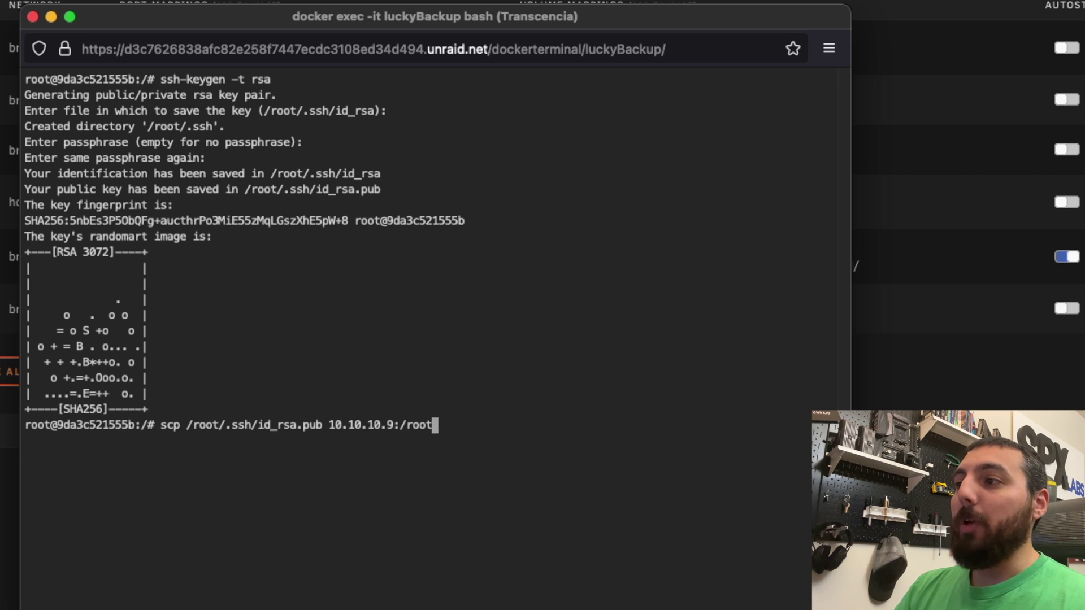
pyautogui.write('h')
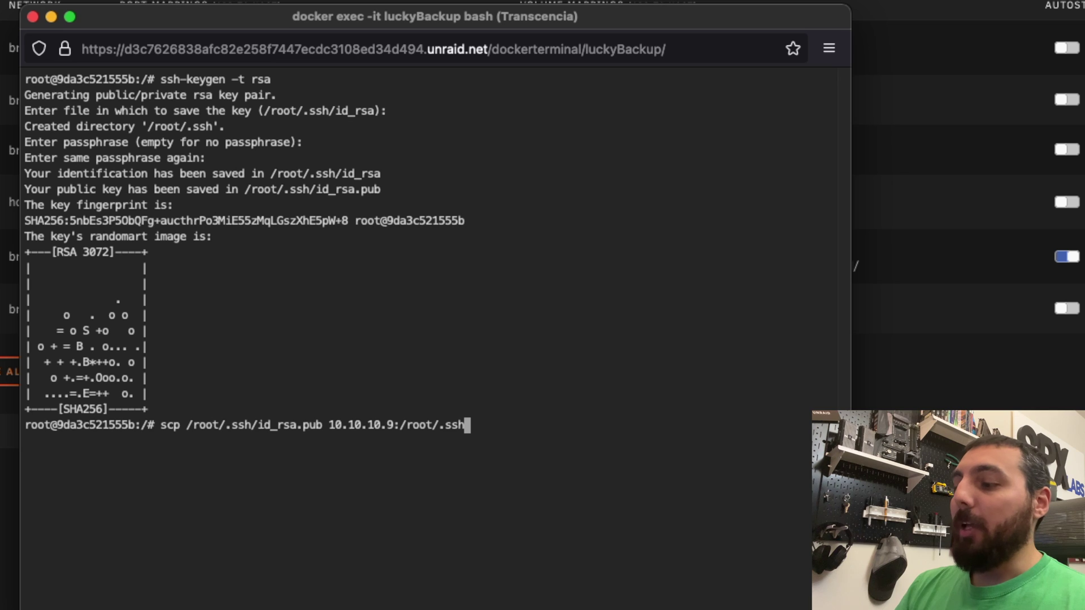
pyautogui.write('/')
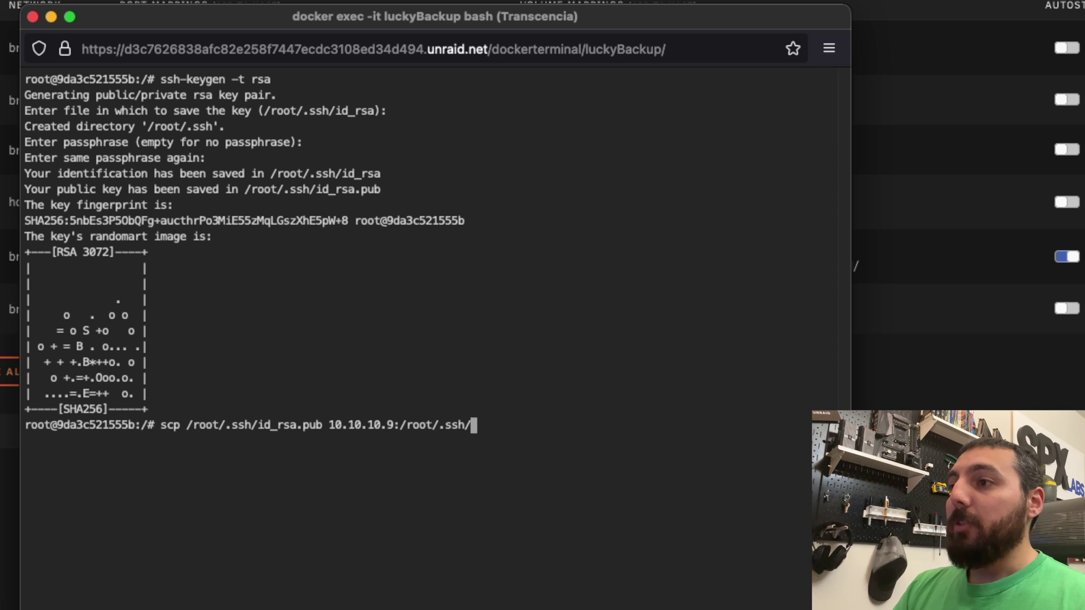
pyautogui.press('Return')
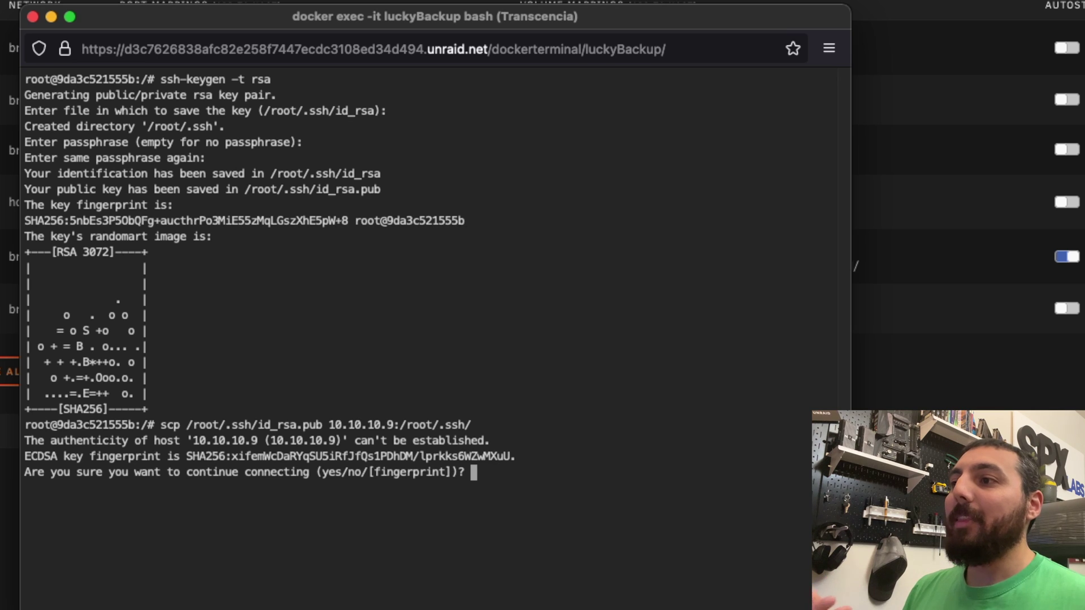
pyautogui.write('yes')
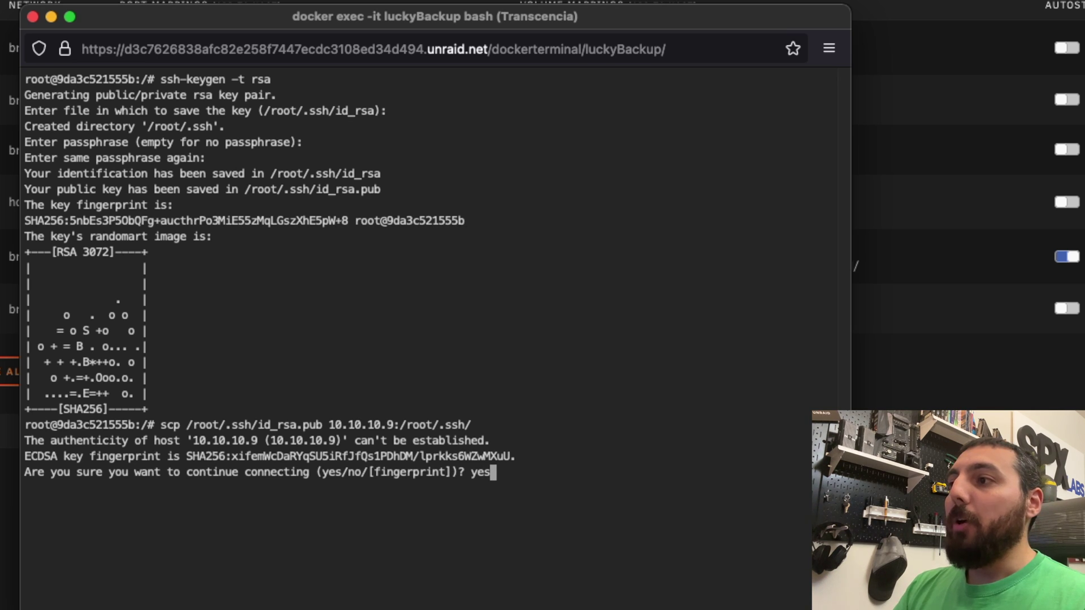
pyautogui.press('Return')
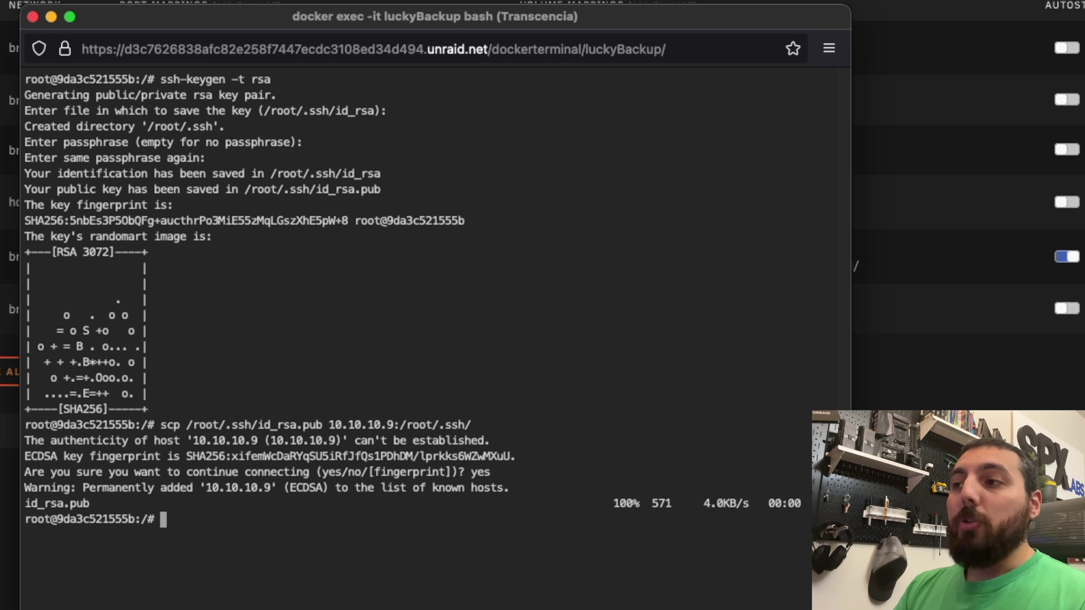
# Step: Exit the luckyBackup console, leave the page, and restart the luckyBackup container
pyautogui.write('exit')
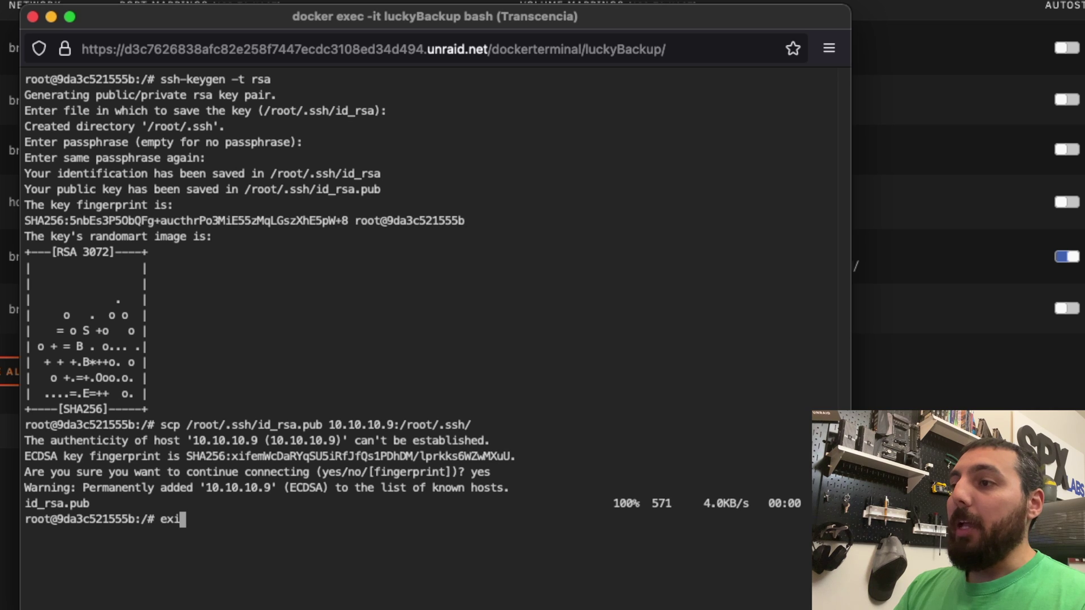
pyautogui.press('Return')
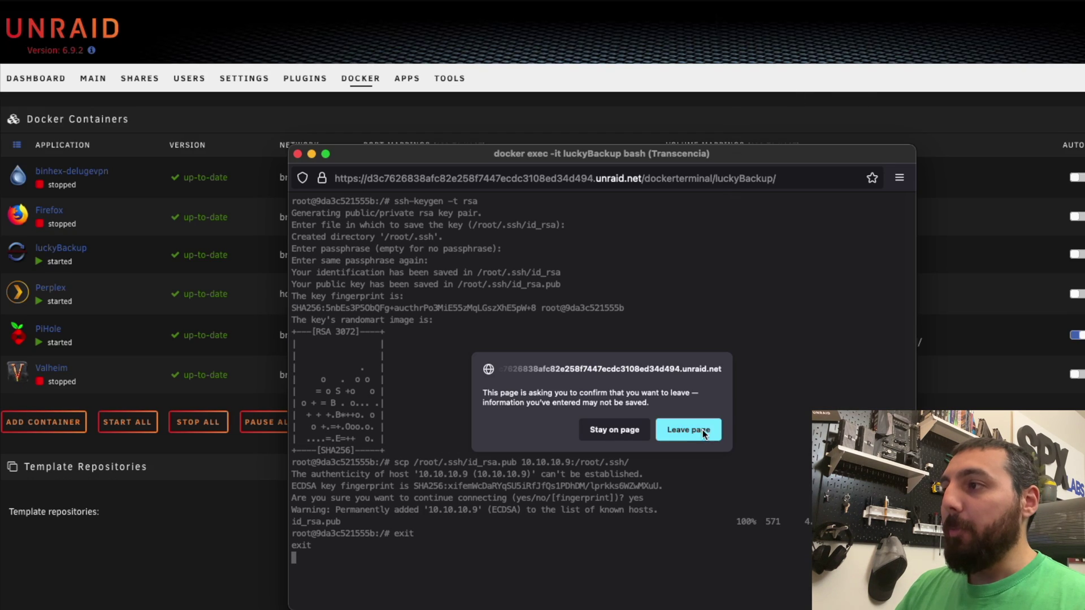
pyautogui.click(549, 381)
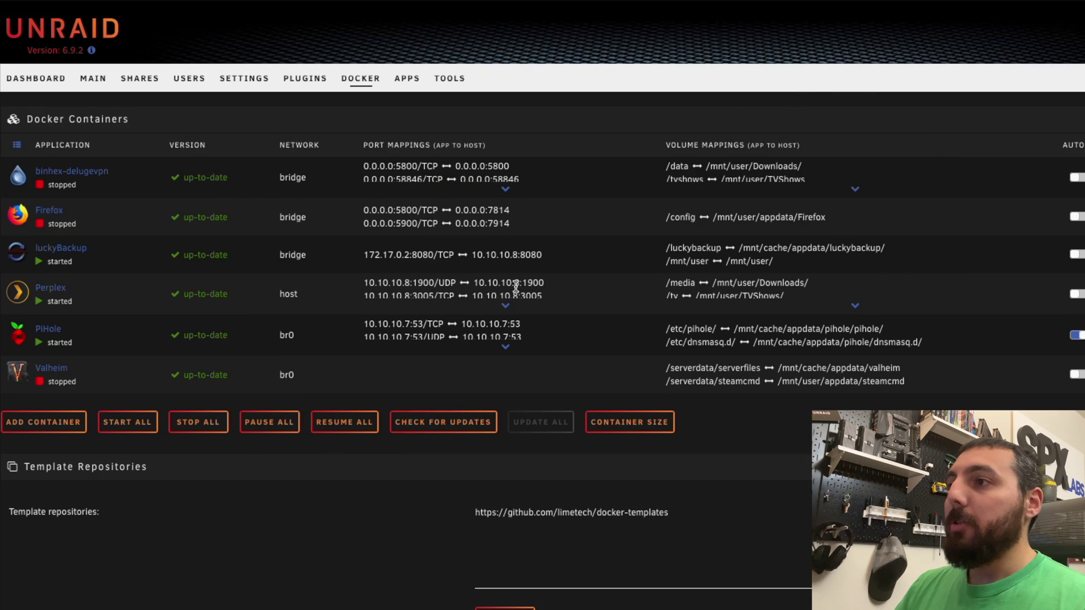
pyautogui.click(23, 261)
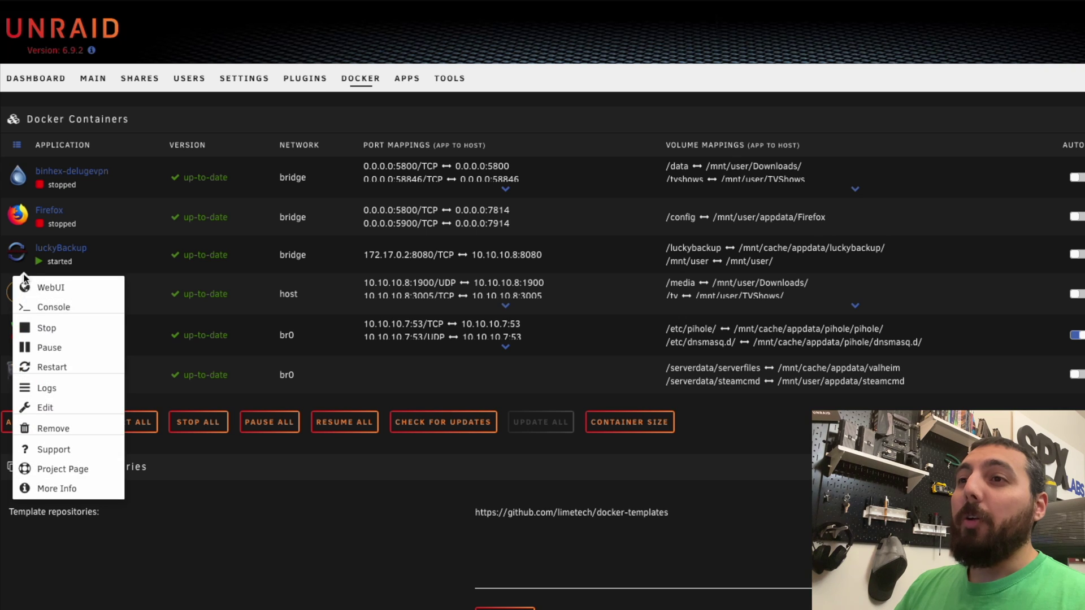
pyautogui.click(55, 367)
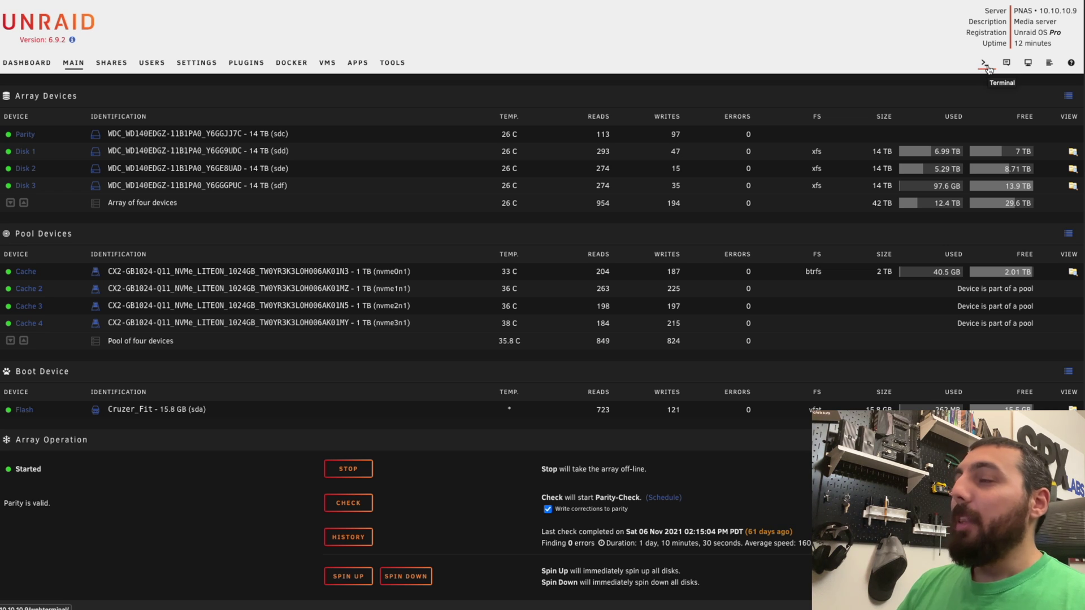
# Step: In a PNAS server terminal, change to /root/.ssh and list its files with ls -la
pyautogui.click(985, 63)
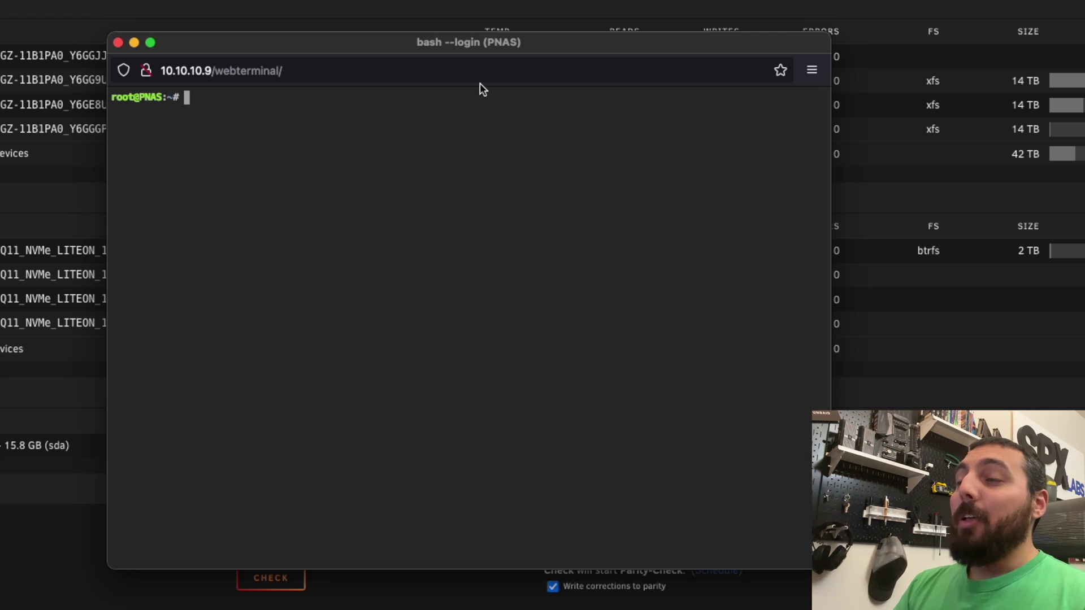
pyautogui.write('cd /')
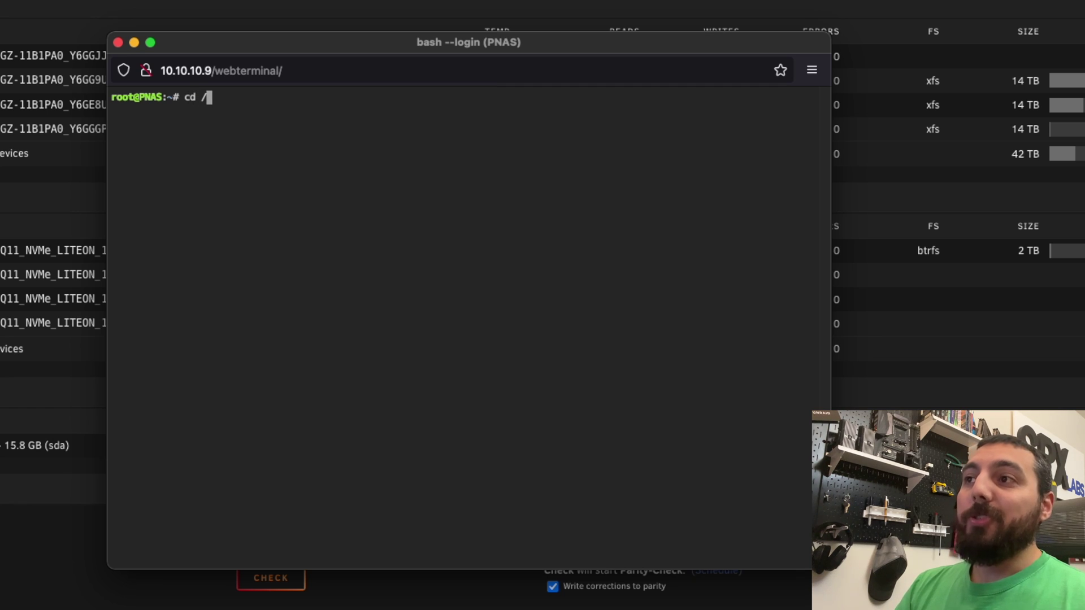
pyautogui.write('root/')
pyautogui.write('.ssh')
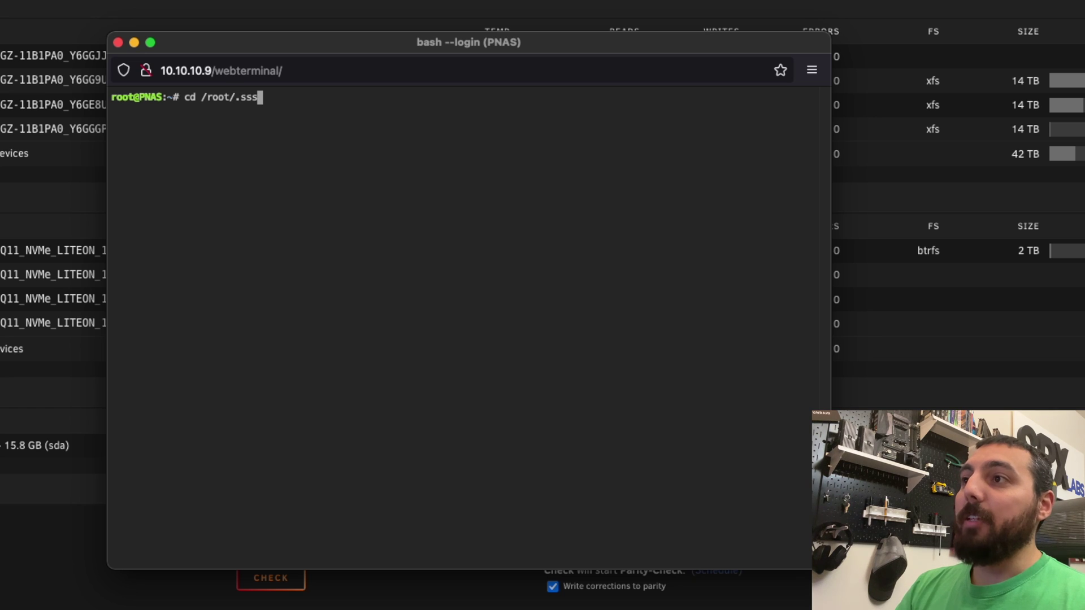
pyautogui.press('Return')
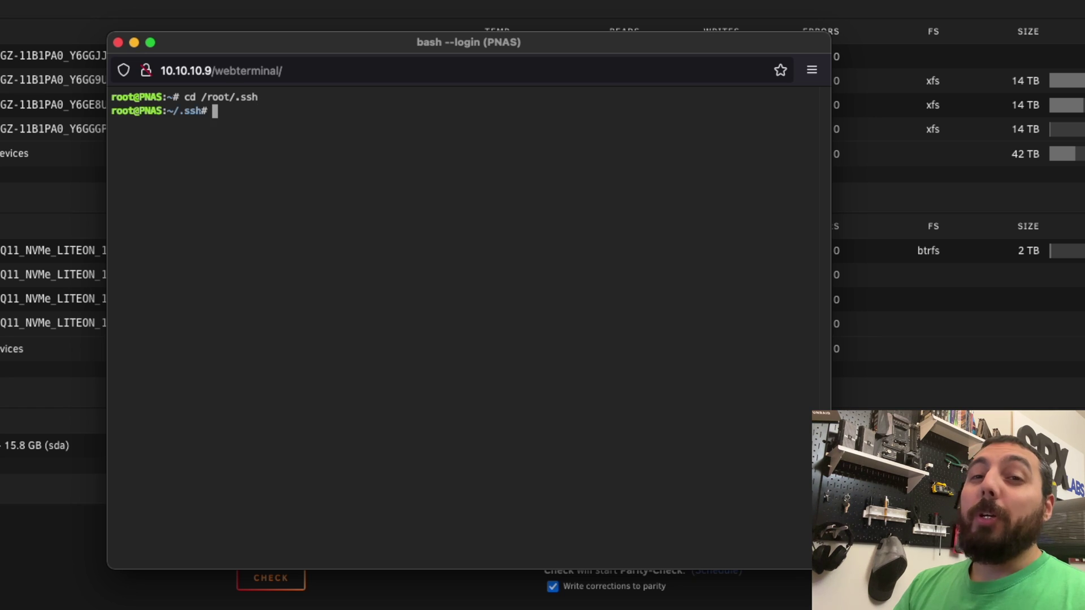
pyautogui.write('ls -la')
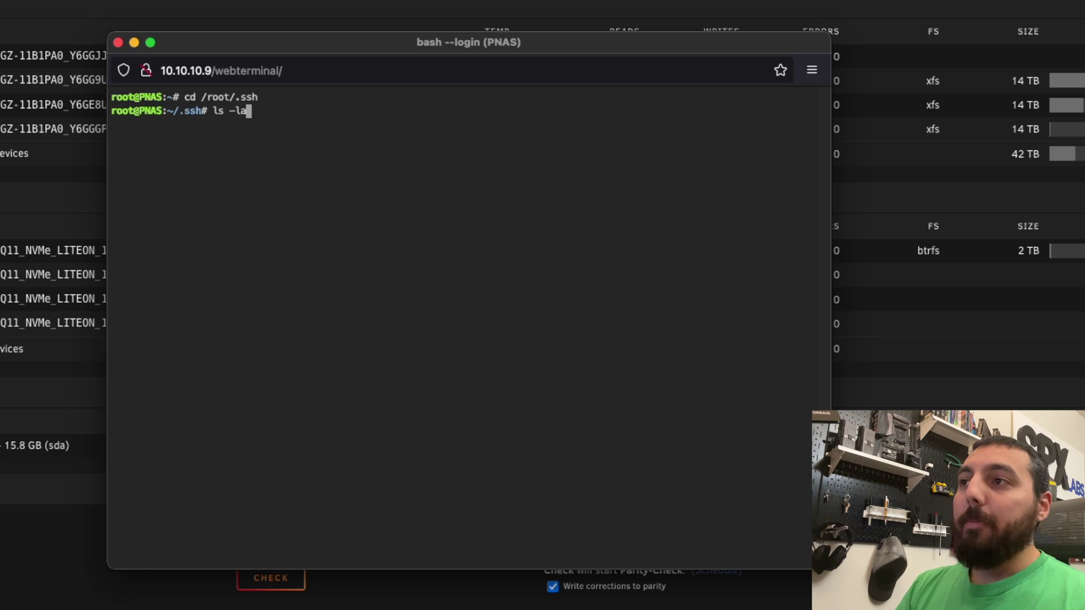
pyautogui.press('Return')
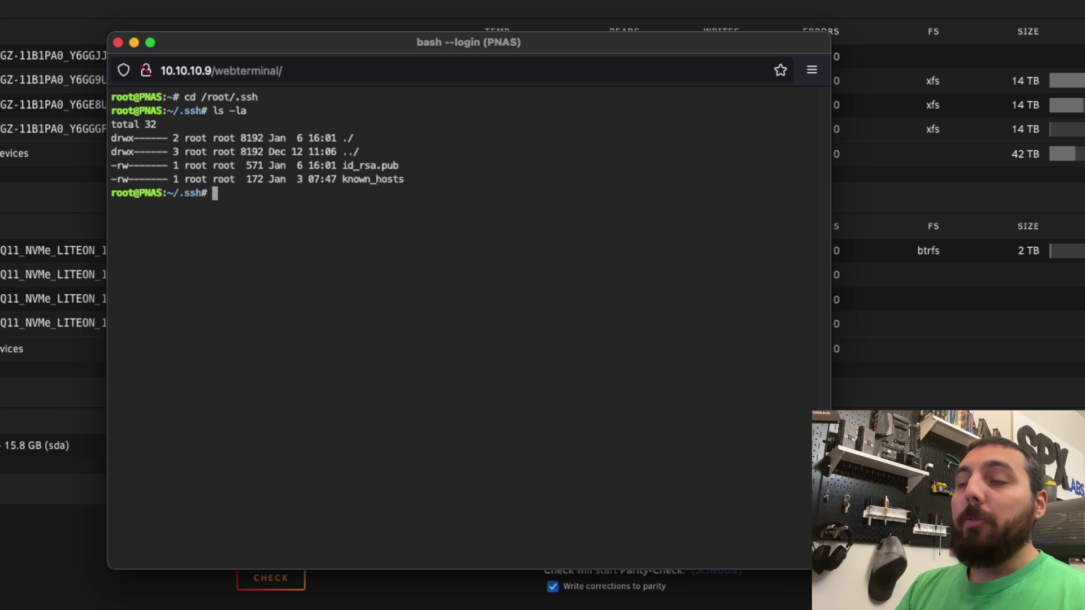
# Step: Append id_rsa.pub to authorized_keys, confirm the file exists, and exit the terminal
pyautogui.write('cat')
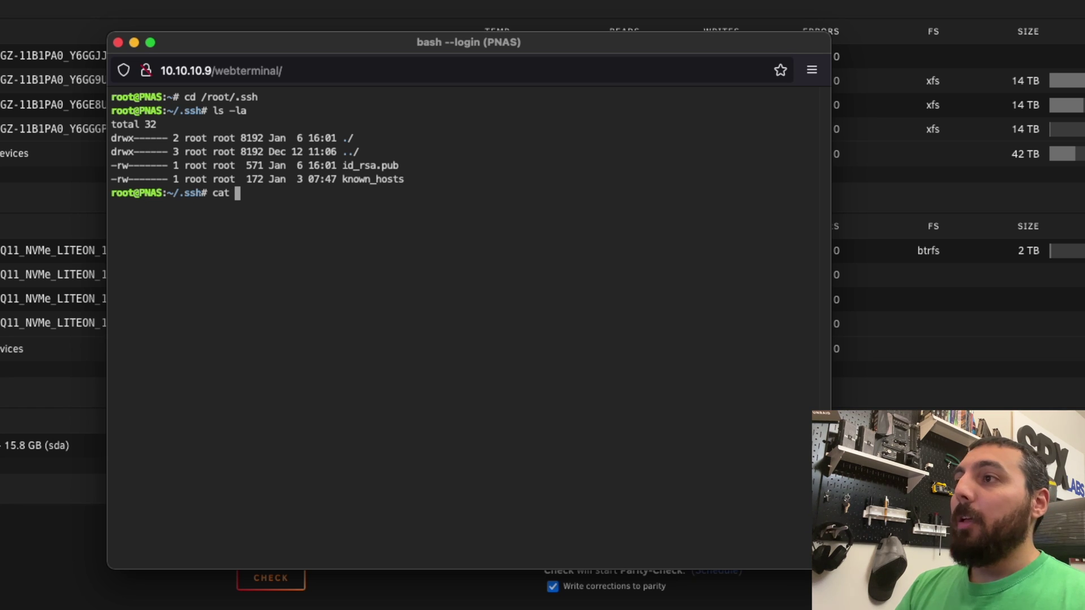
pyautogui.write(' id_')
pyautogui.press('Tab')
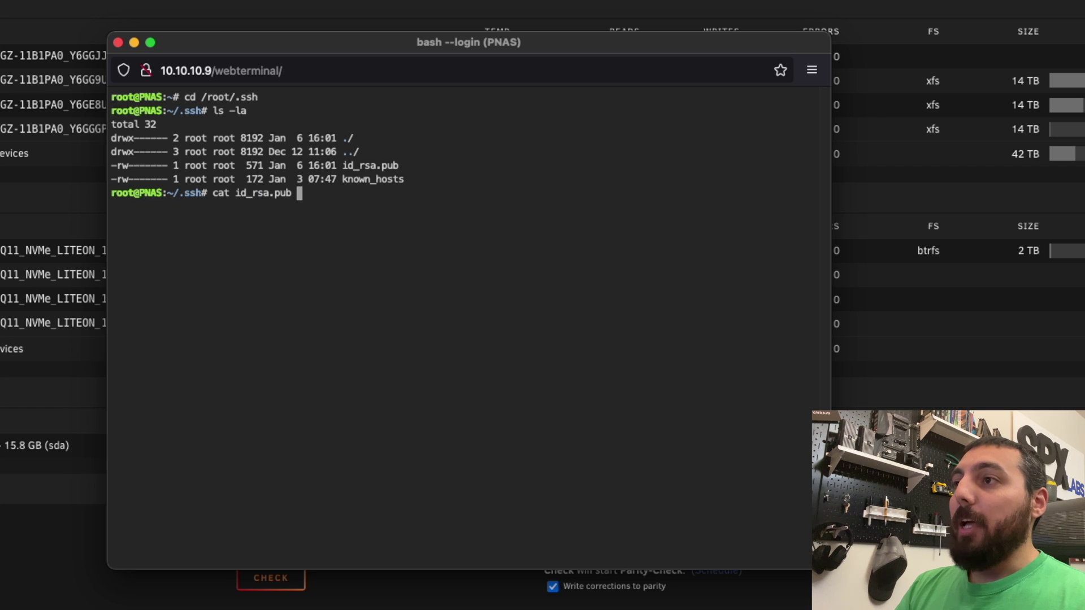
pyautogui.write('>>')
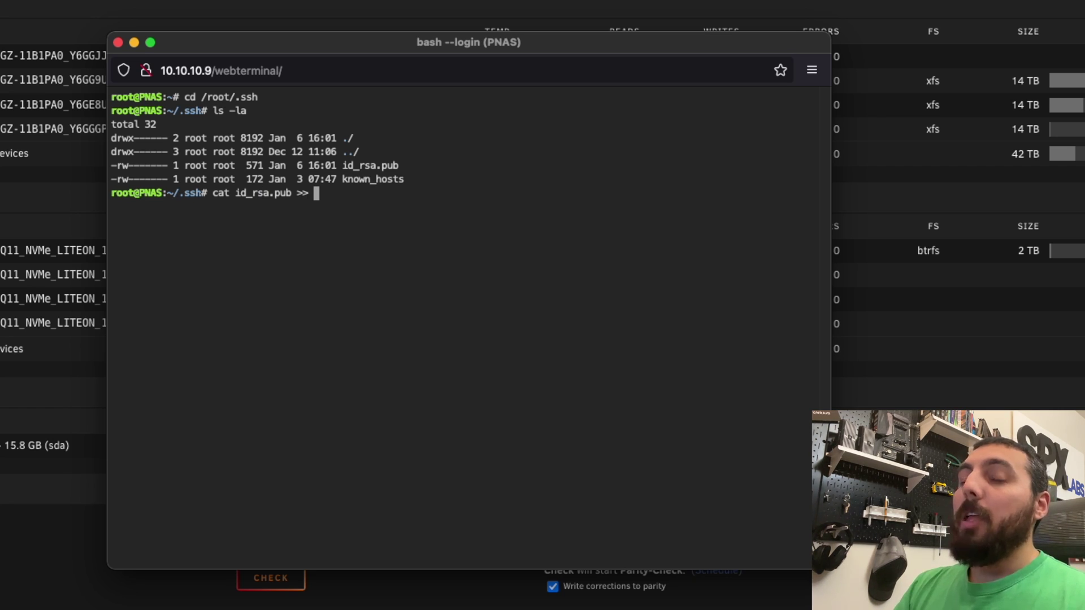
pyautogui.write(' authorized_keys')
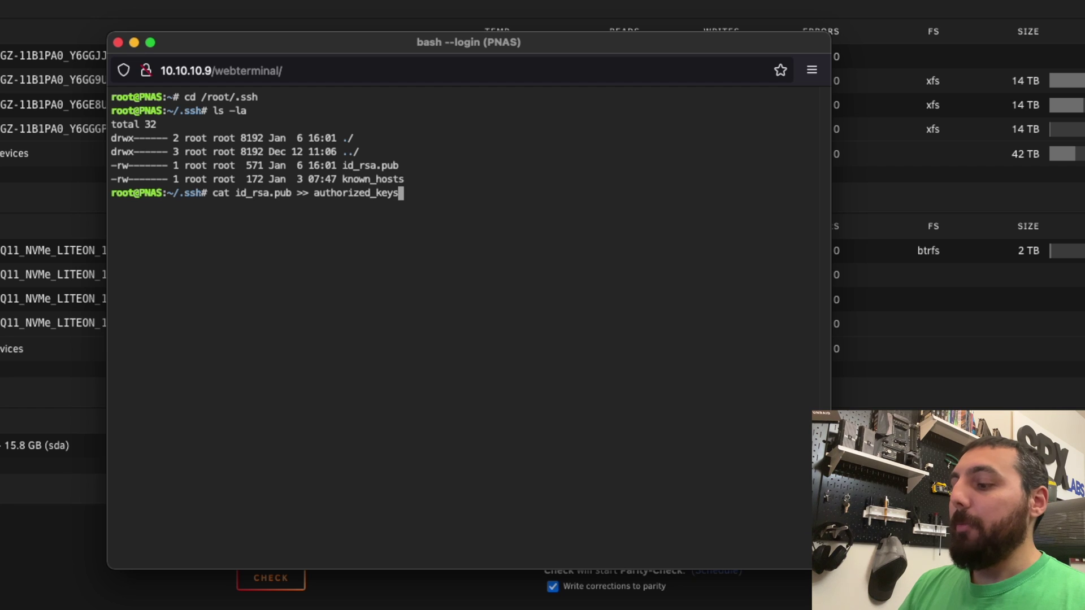
pyautogui.press('Return')
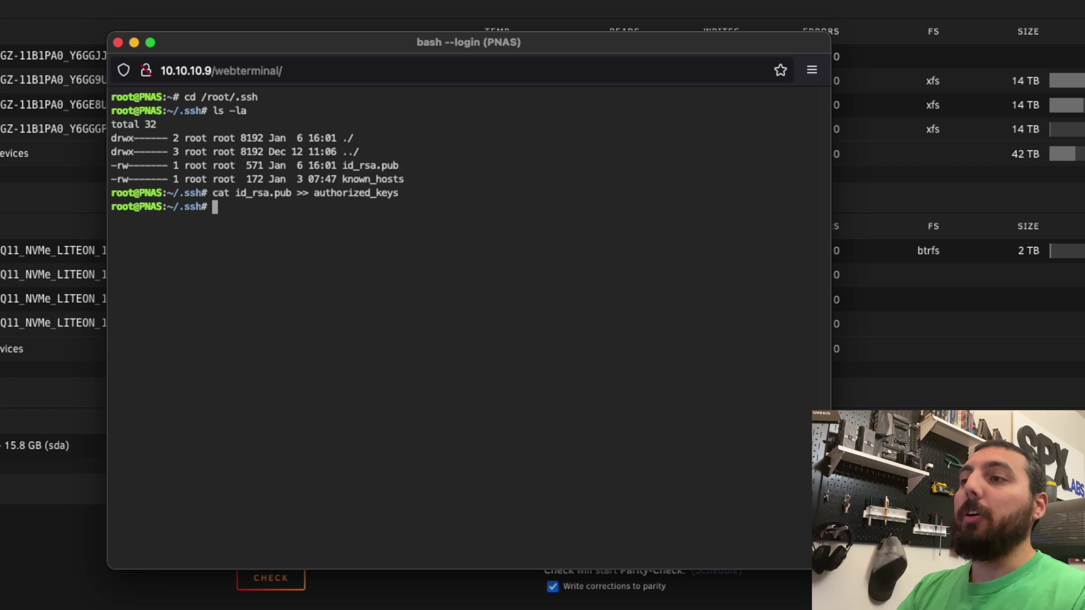
pyautogui.write('ls -la')
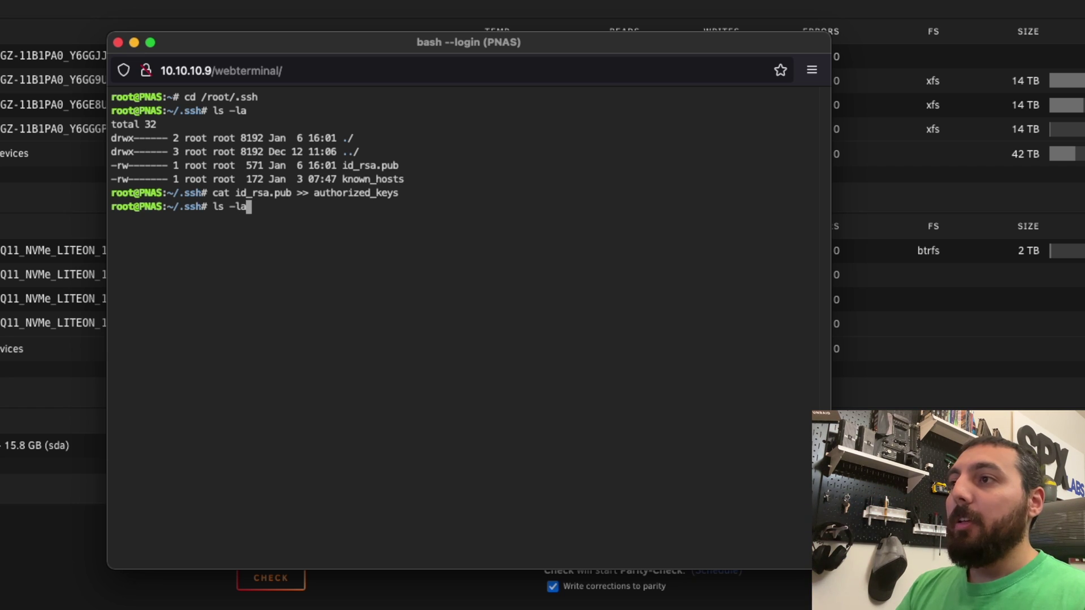
pyautogui.press('Return')
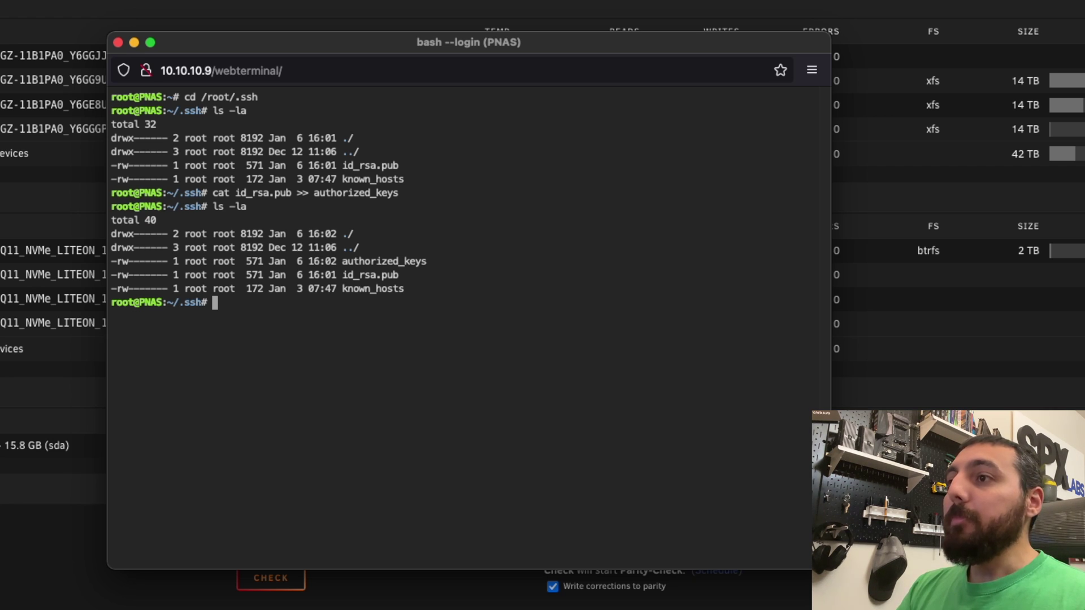
pyautogui.write('exit')
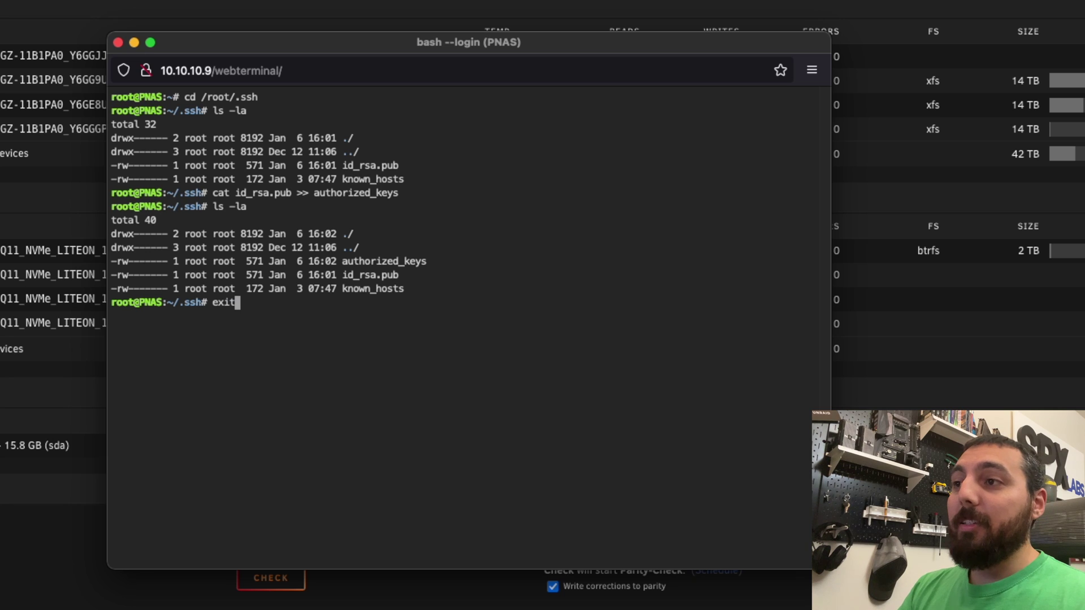
pyautogui.press('Return')
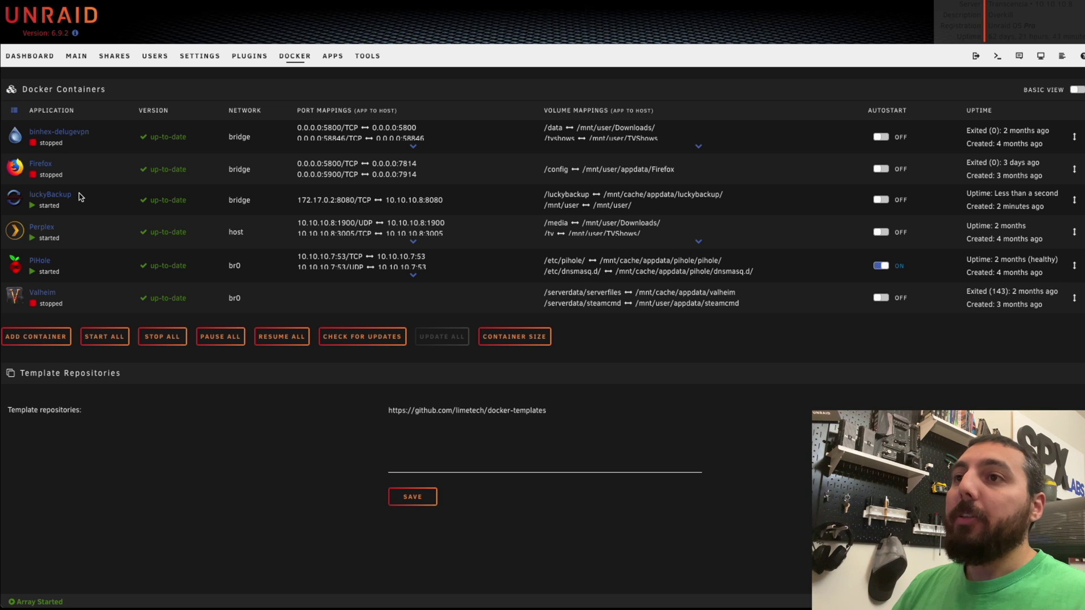
# Step: Open luckyBackup's WebUI from the container's menu on the Docker tab
pyautogui.click(15, 204)
pyautogui.click(43, 225)
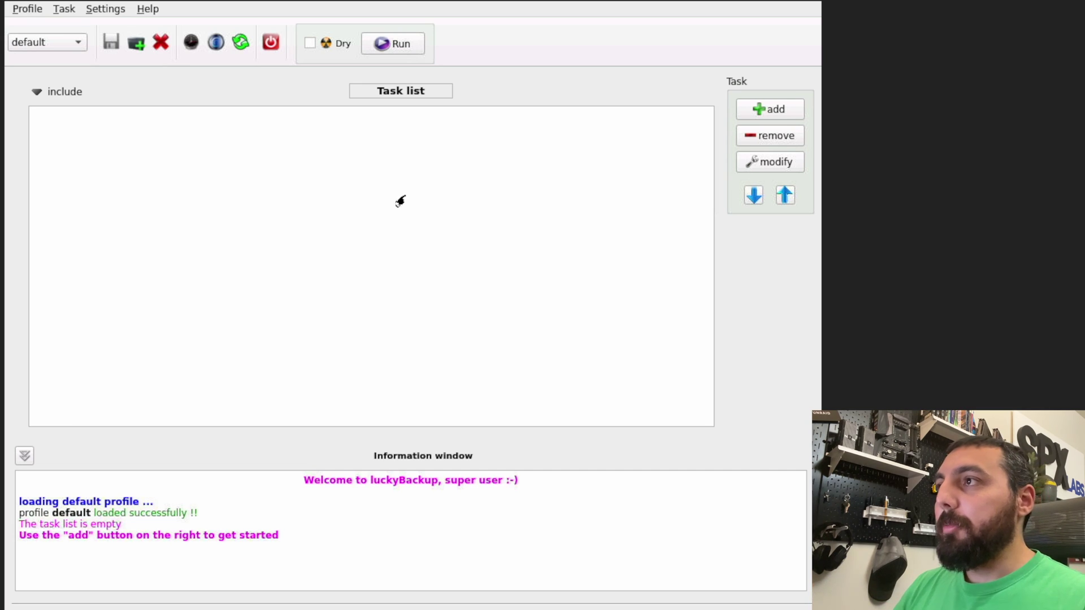
# Step: Create task 'backup' from /mnt/user/isos to /mnt/user/iso/ with Do NOT create extra directory ticked
pyautogui.click(772, 112)
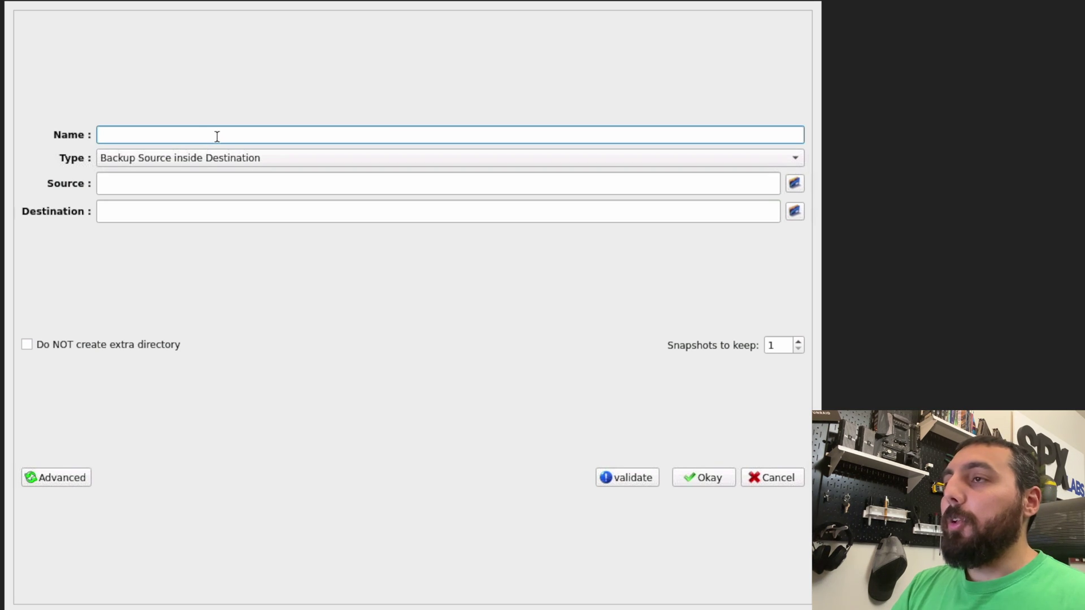
pyautogui.write('backup')
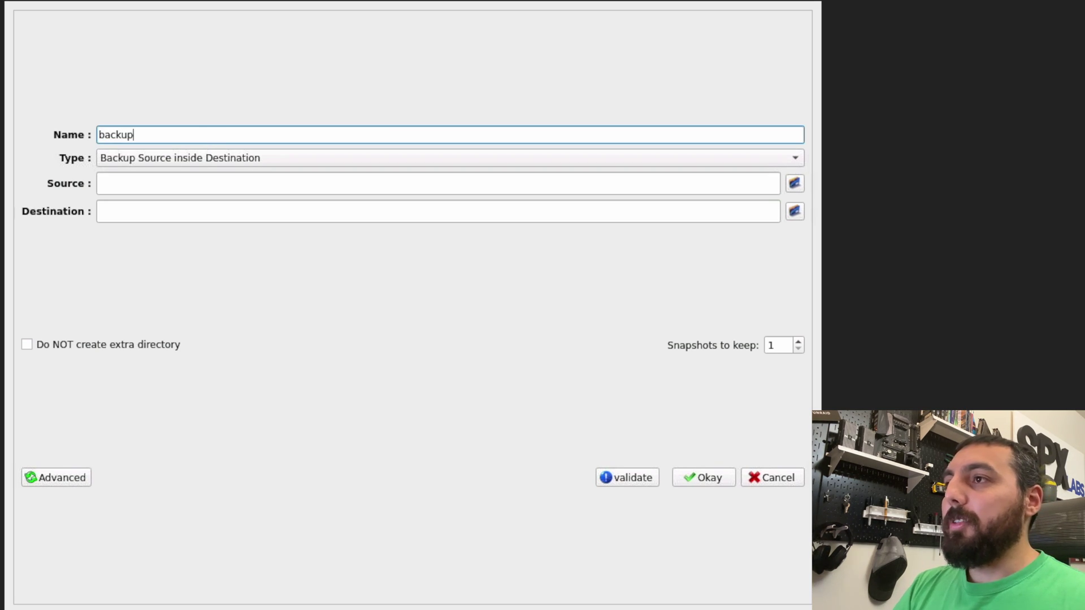
pyautogui.press('Tab')
pyautogui.click(208, 174)
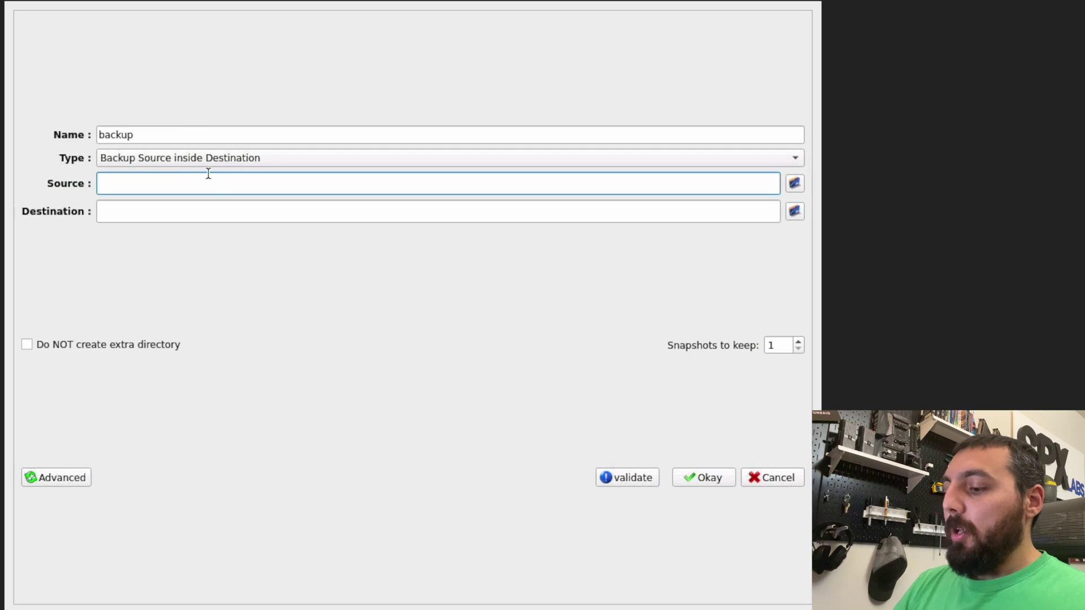
pyautogui.write('/m')
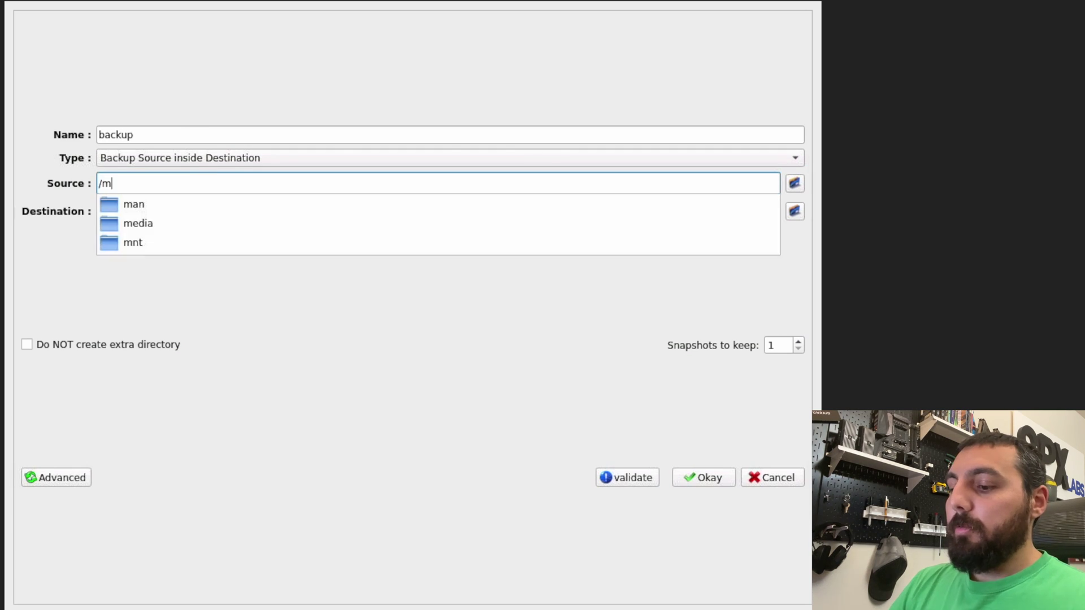
pyautogui.write('nt/user/')
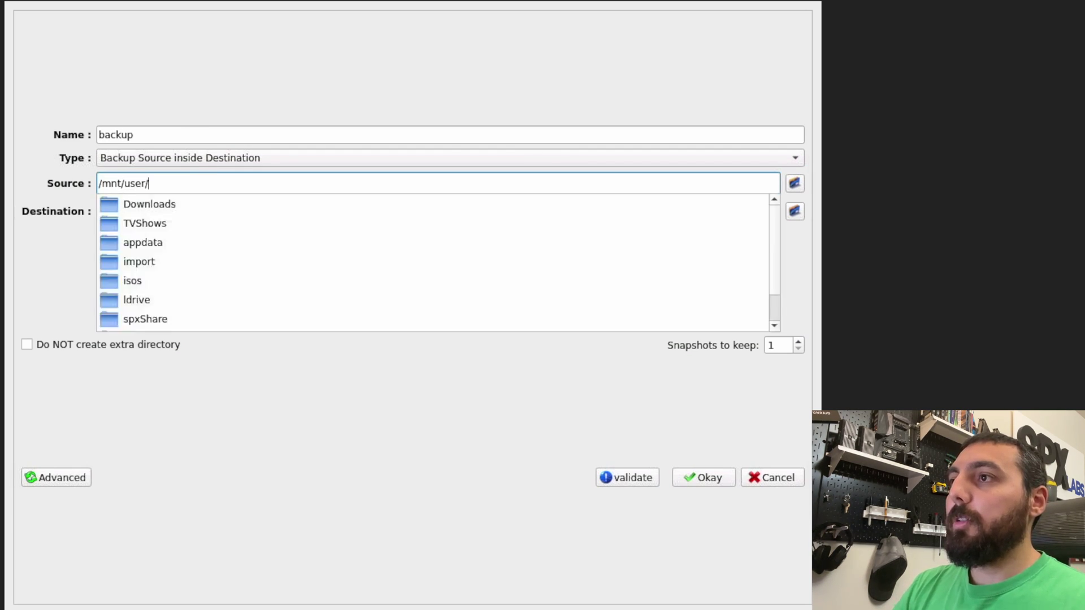
pyautogui.write('iso')
pyautogui.click(167, 205)
pyautogui.click(162, 213)
pyautogui.write('/mnt/user/iso/')
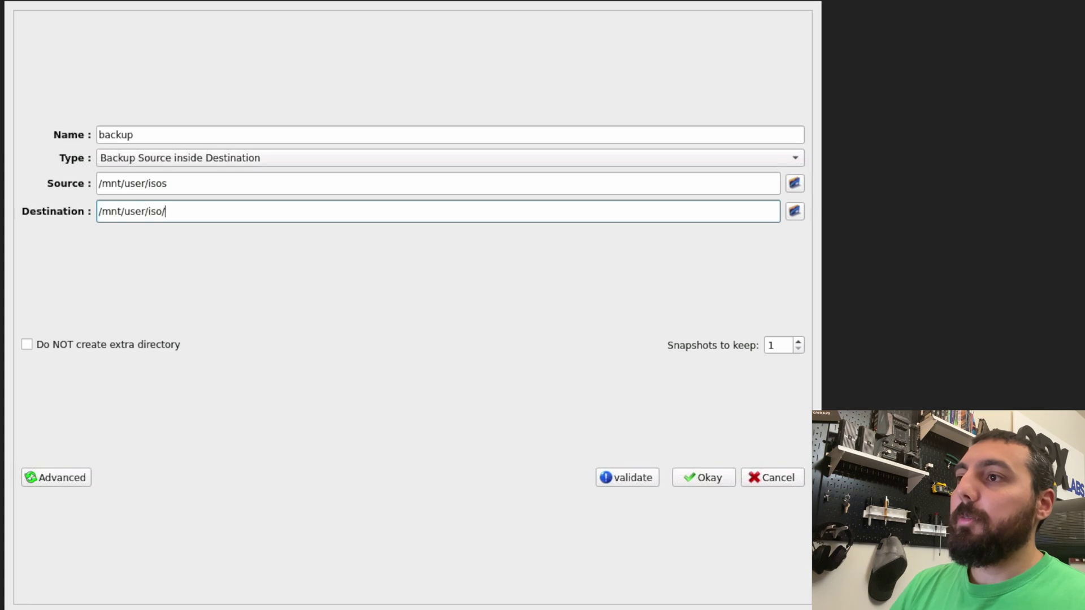
pyautogui.click(102, 349)
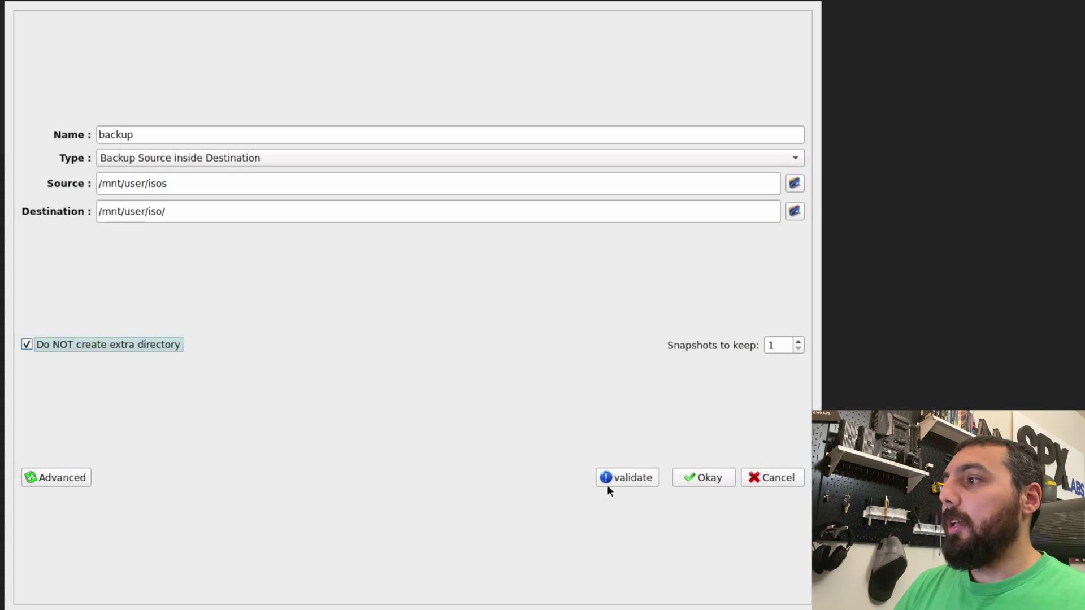
pyautogui.click(59, 478)
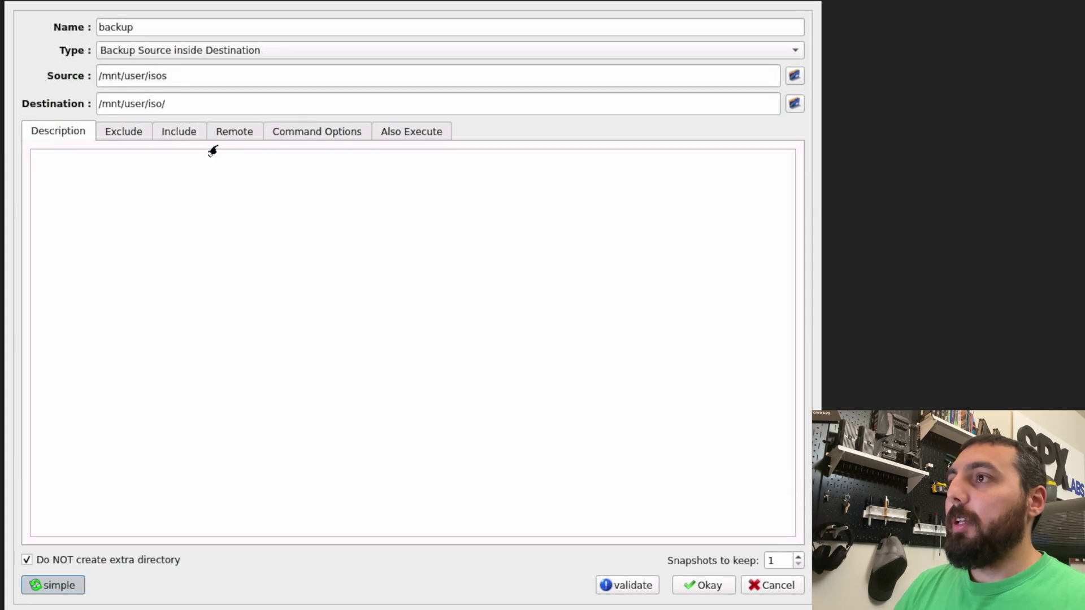
pyautogui.click(232, 134)
pyautogui.click(68, 157)
pyautogui.click(128, 208)
pyautogui.write('root')
pyautogui.press('Tab')
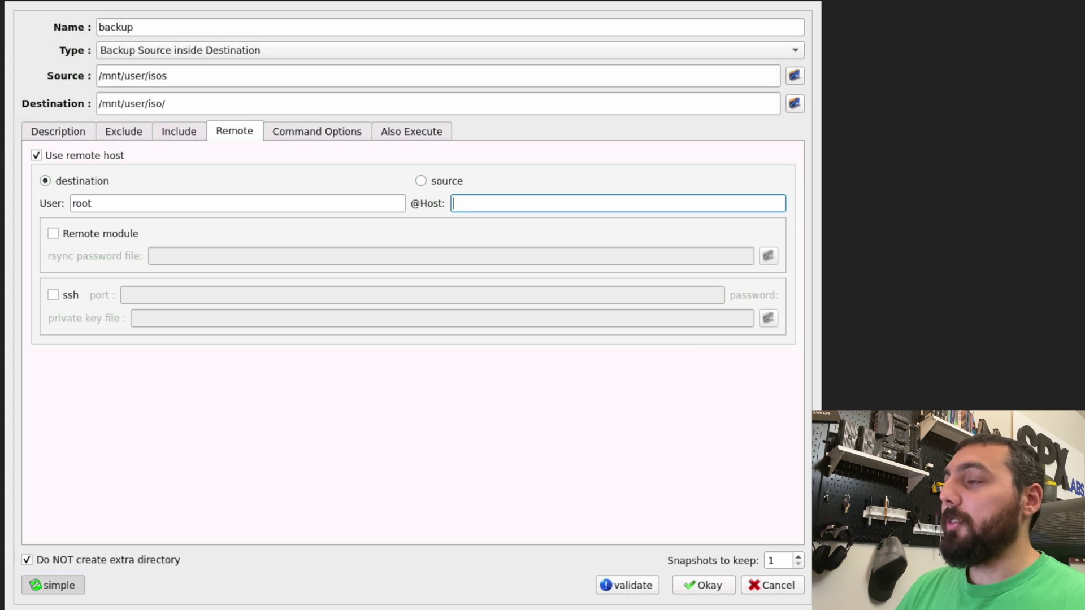
pyautogui.write('10.10.10')
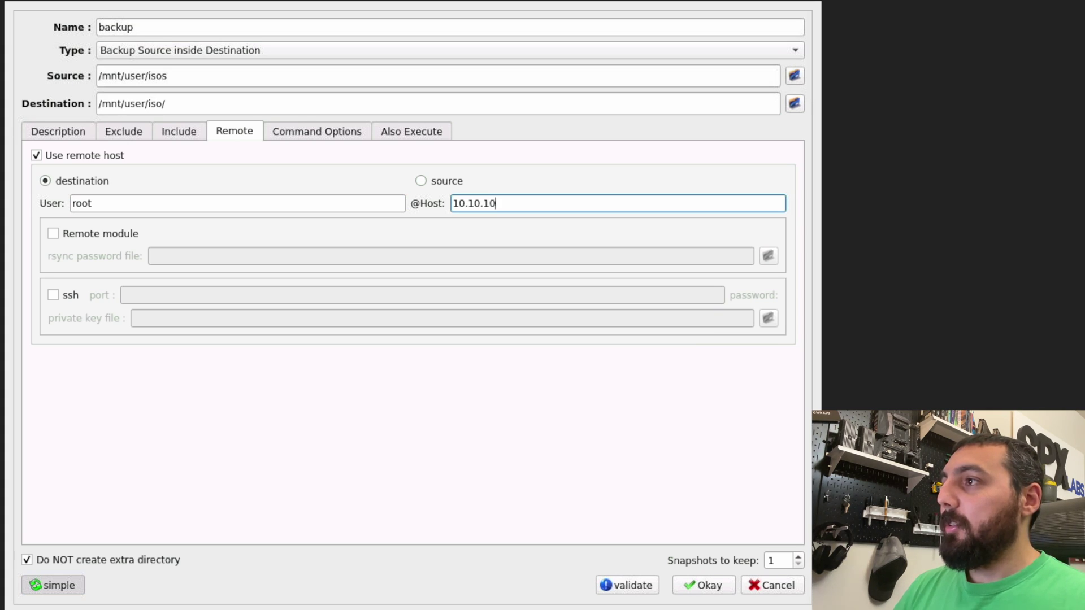
pyautogui.write('.9')
pyautogui.click(53, 295)
pyautogui.click(212, 291)
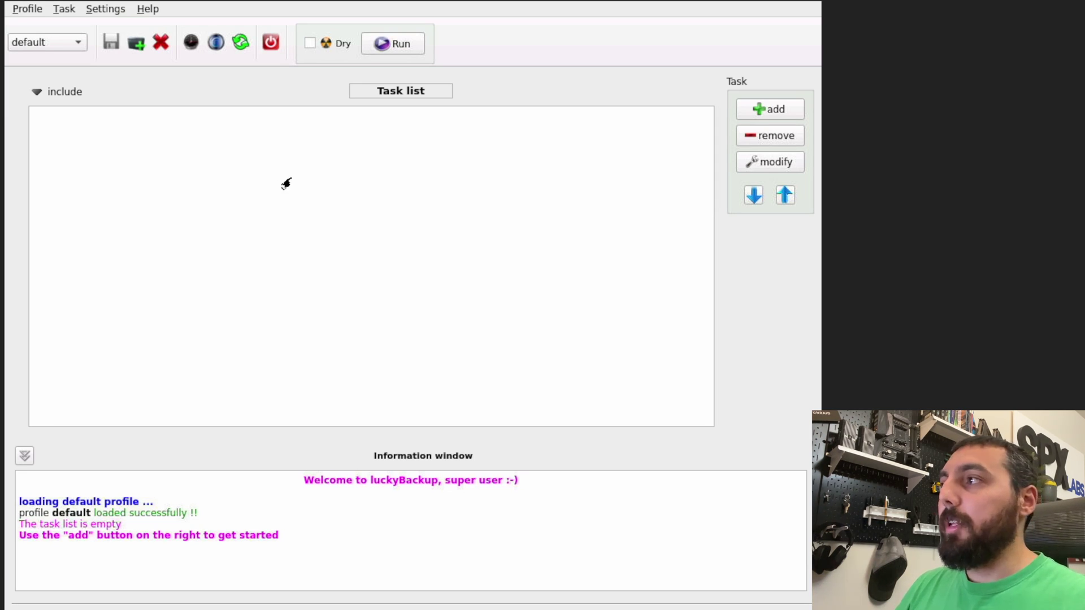
# Step: Add task 'backupISOs' with source /mnt/user/isos and destination /mnt/user/, then save it
pyautogui.click(772, 113)
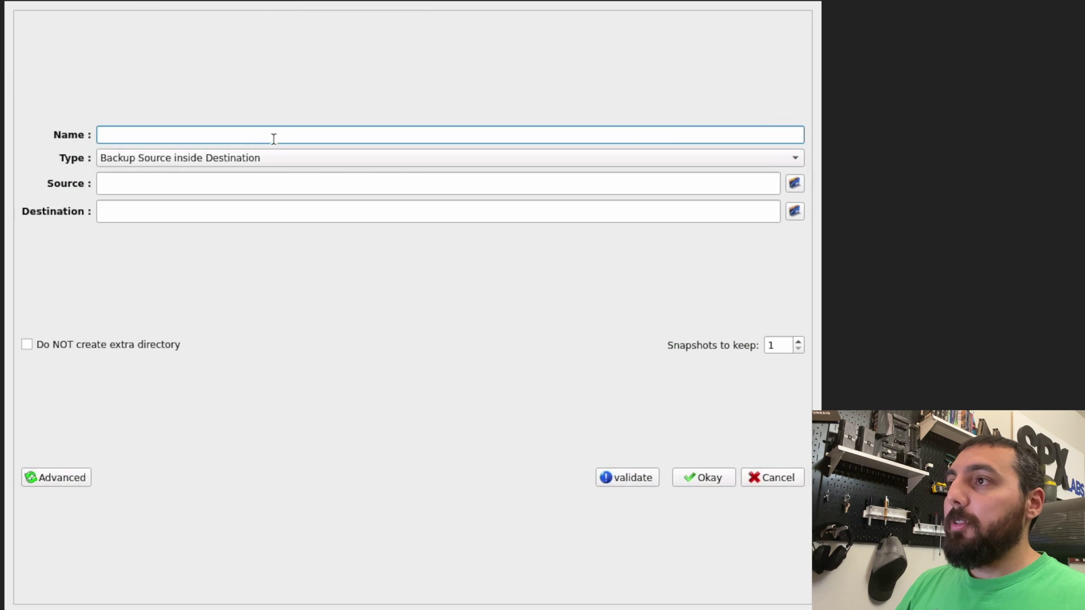
pyautogui.write('backupl')
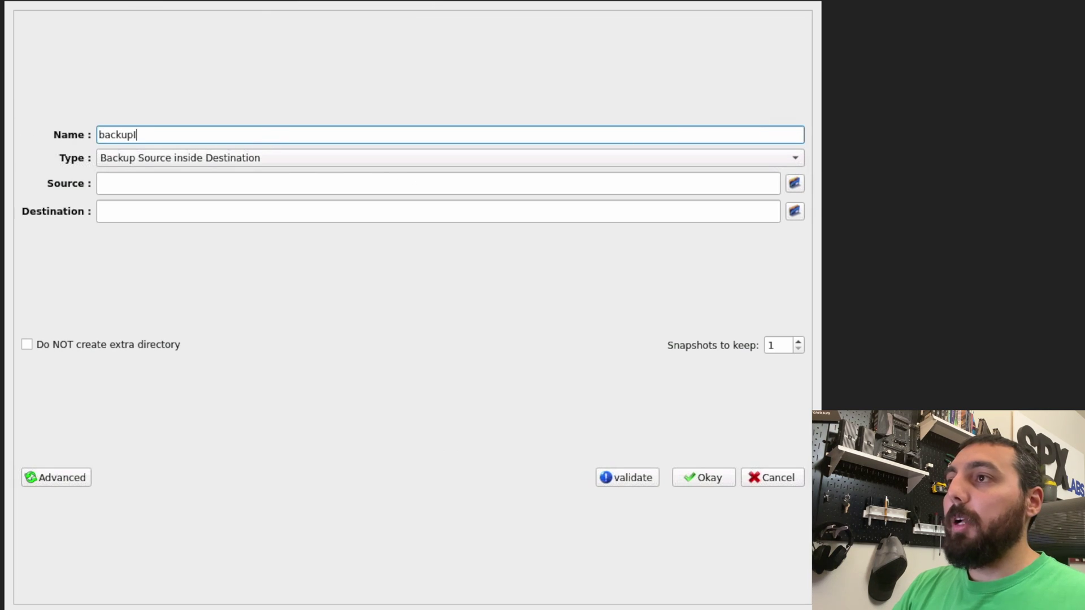
pyautogui.write('SOS')
pyautogui.press('BackSpace')
pyautogui.write('s')
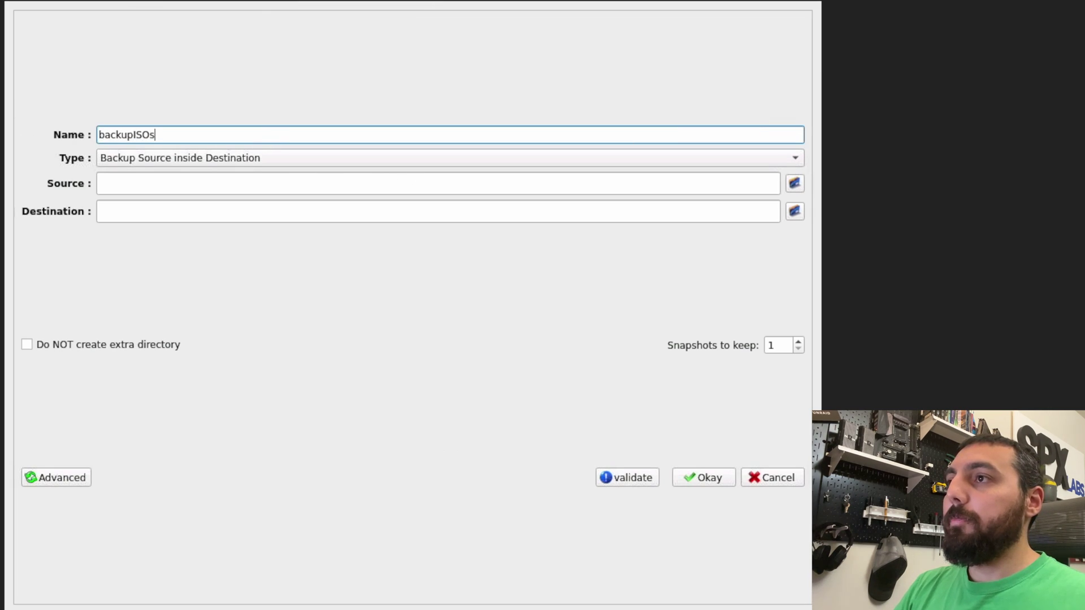
pyautogui.click(226, 189)
pyautogui.write('/mnt/')
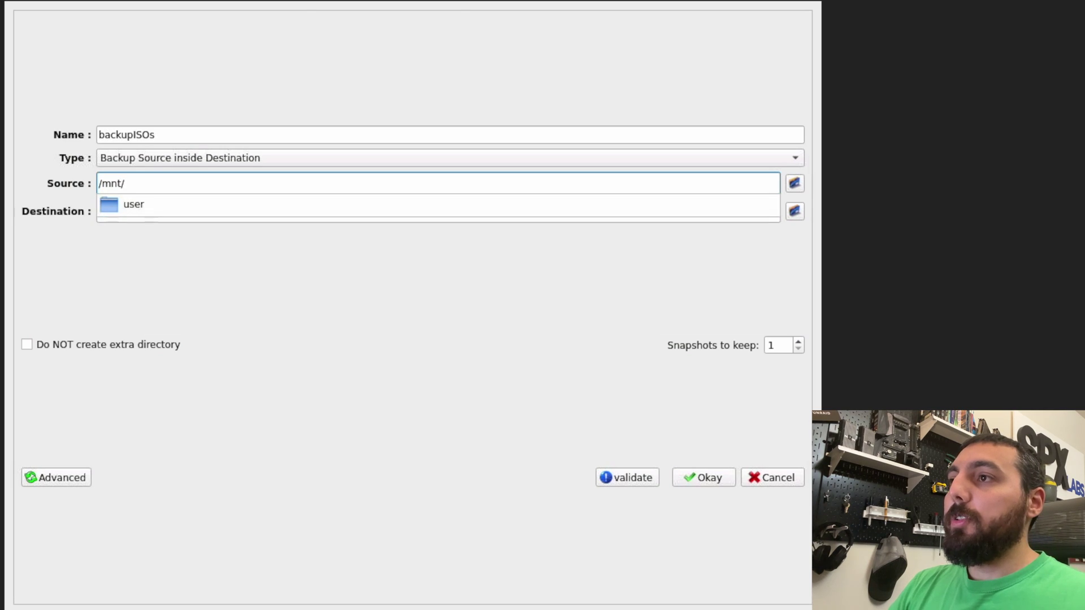
pyautogui.write('user/isos')
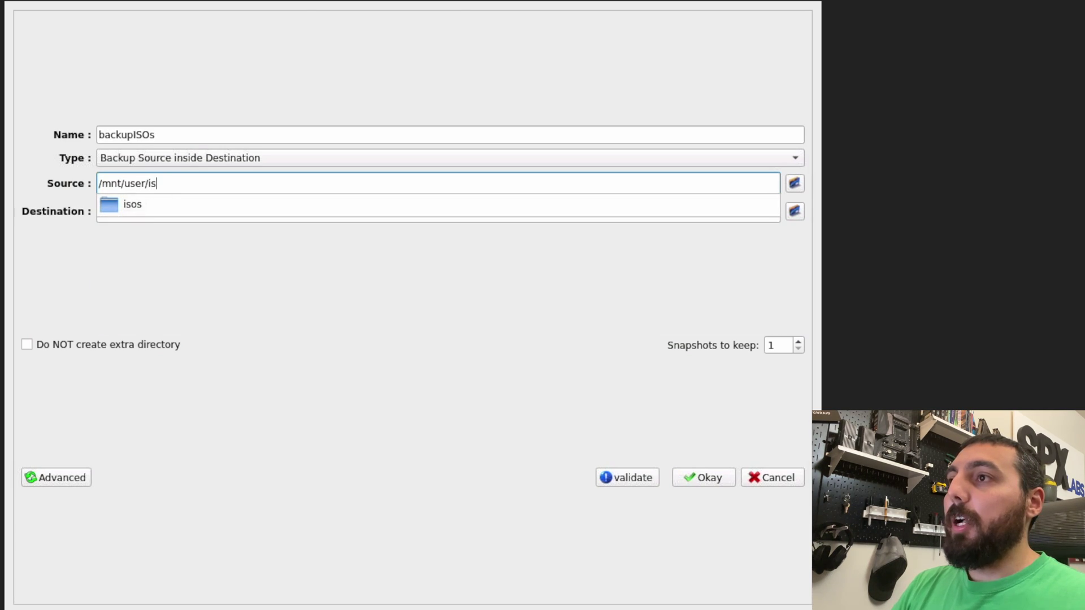
pyautogui.click(198, 203)
pyautogui.click(169, 213)
pyautogui.write('/mnt/')
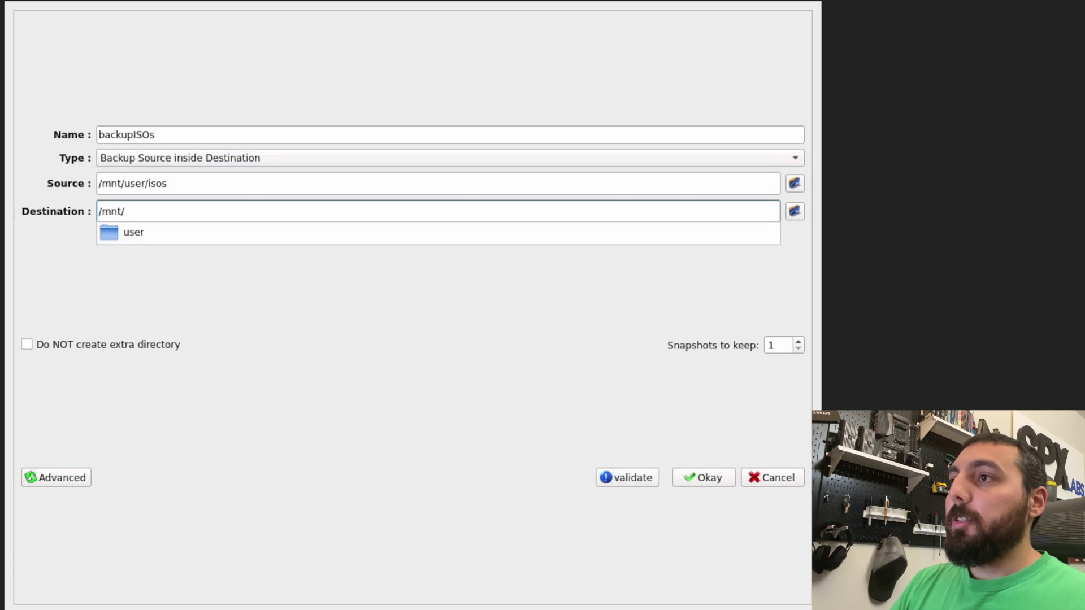
pyautogui.write('user/')
pyautogui.click(60, 224)
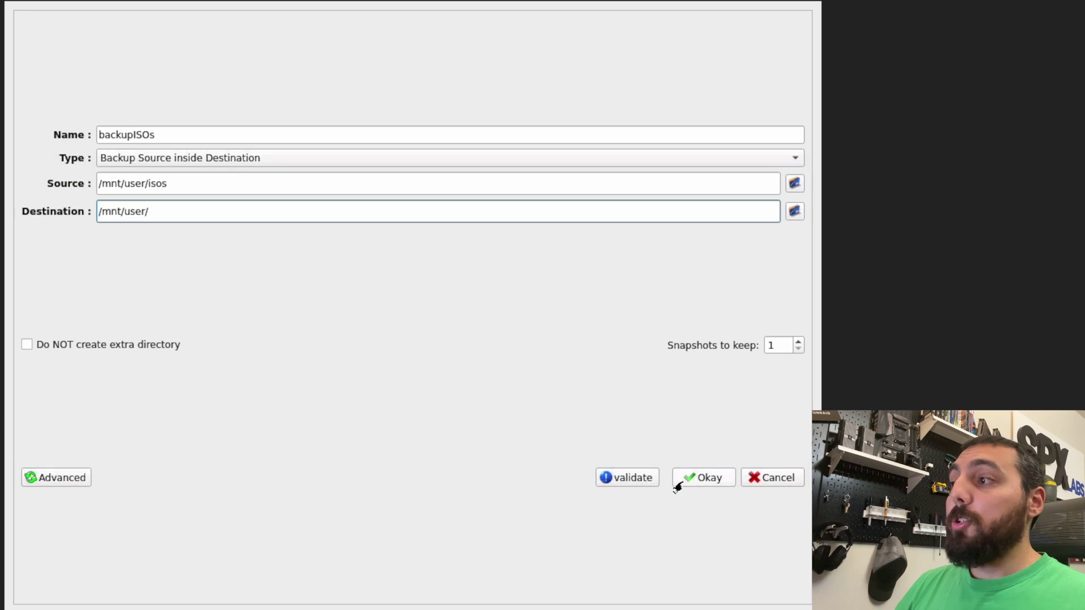
pyautogui.click(700, 482)
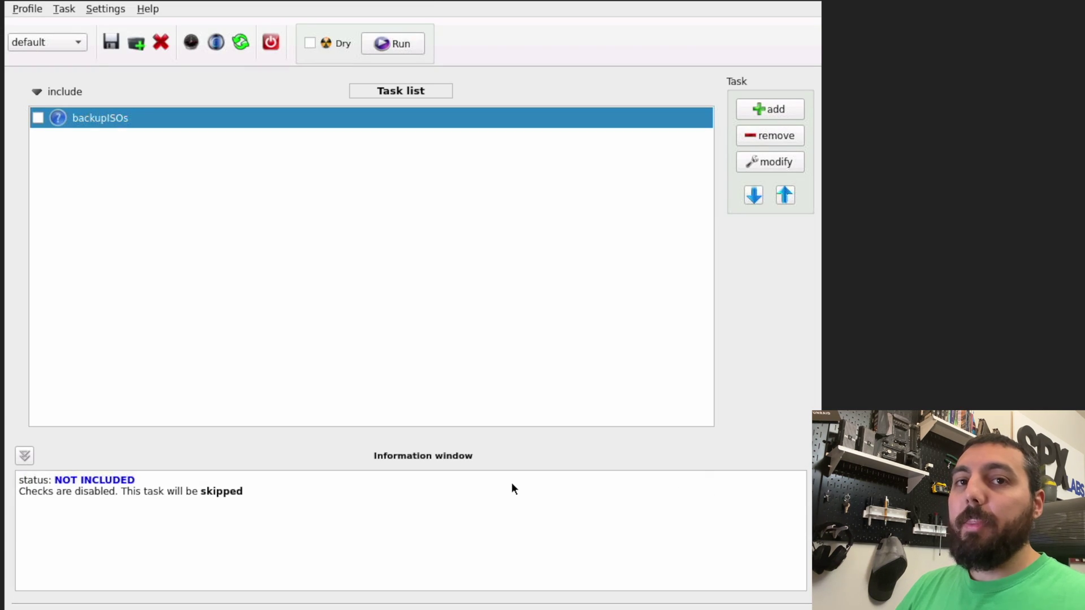
# Step: Reopen the backupISOs task and change its type to Synchronize Source and Destination
pyautogui.click(775, 169)
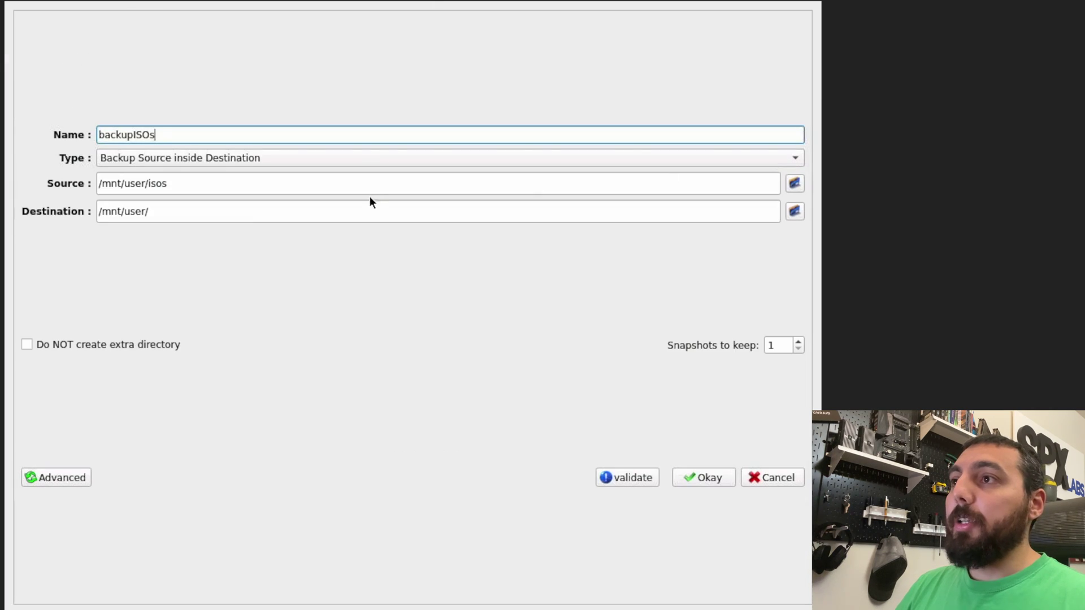
pyautogui.click(267, 163)
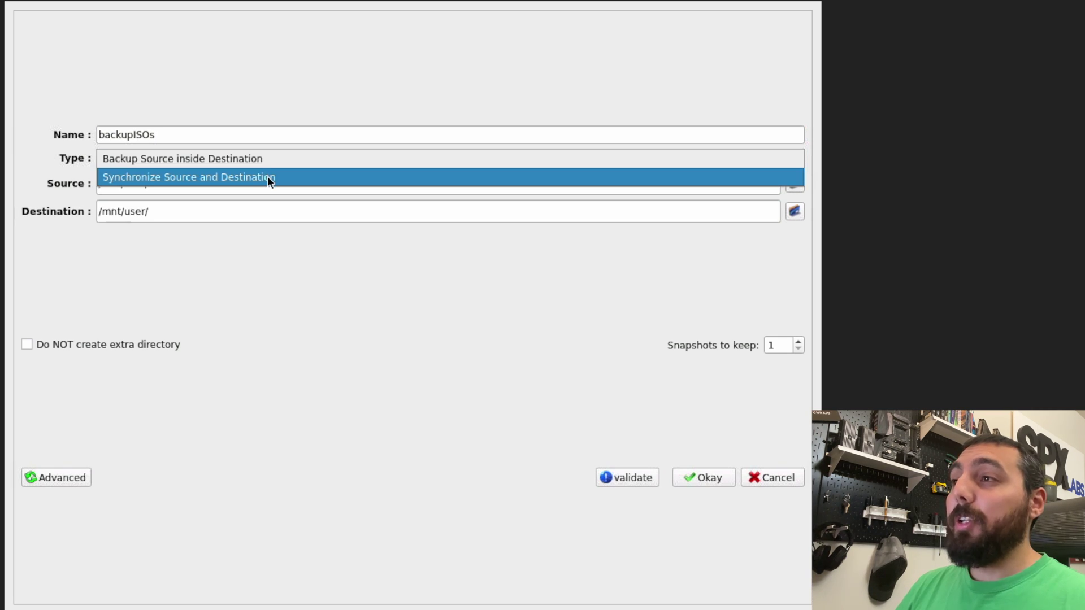
pyautogui.click(268, 176)
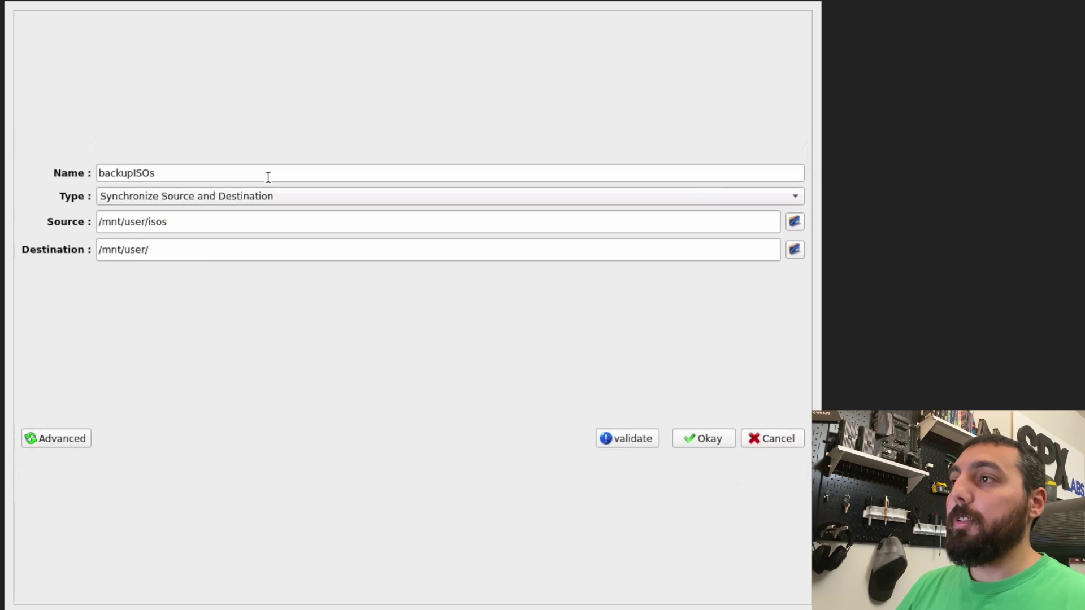
# Step: Turn on a remote destination host for backupISOs with user root and host 10.10.10.9
pyautogui.click(51, 439)
pyautogui.click(233, 136)
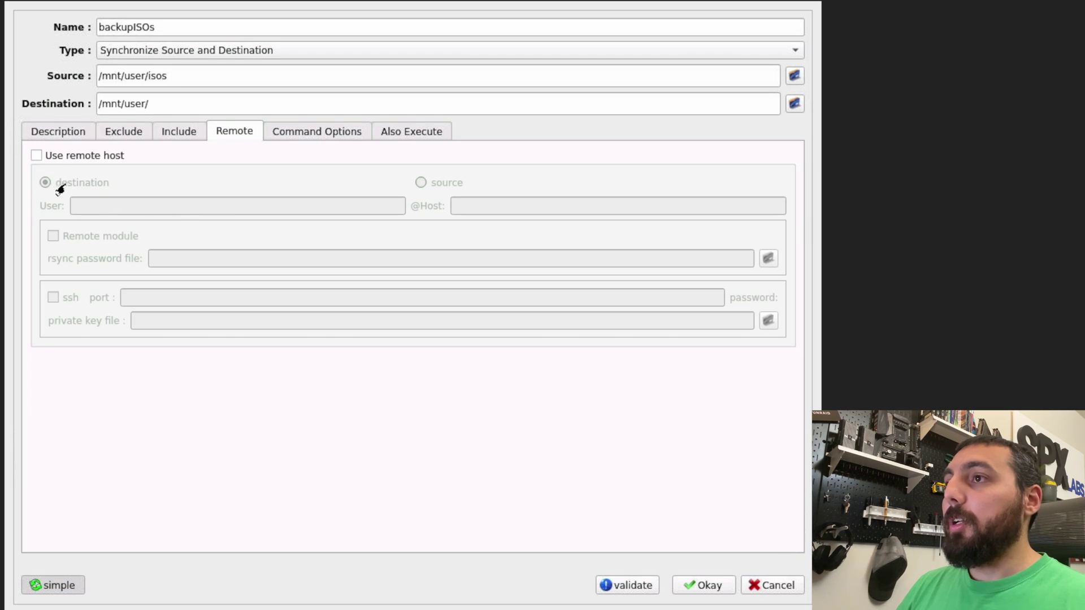
pyautogui.click(53, 160)
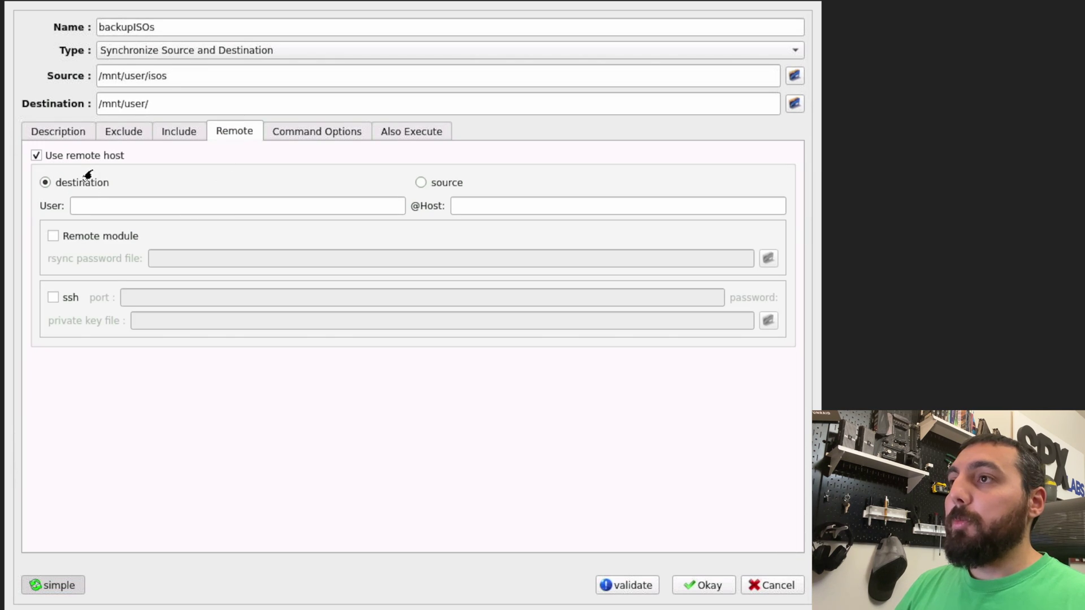
pyautogui.click(149, 207)
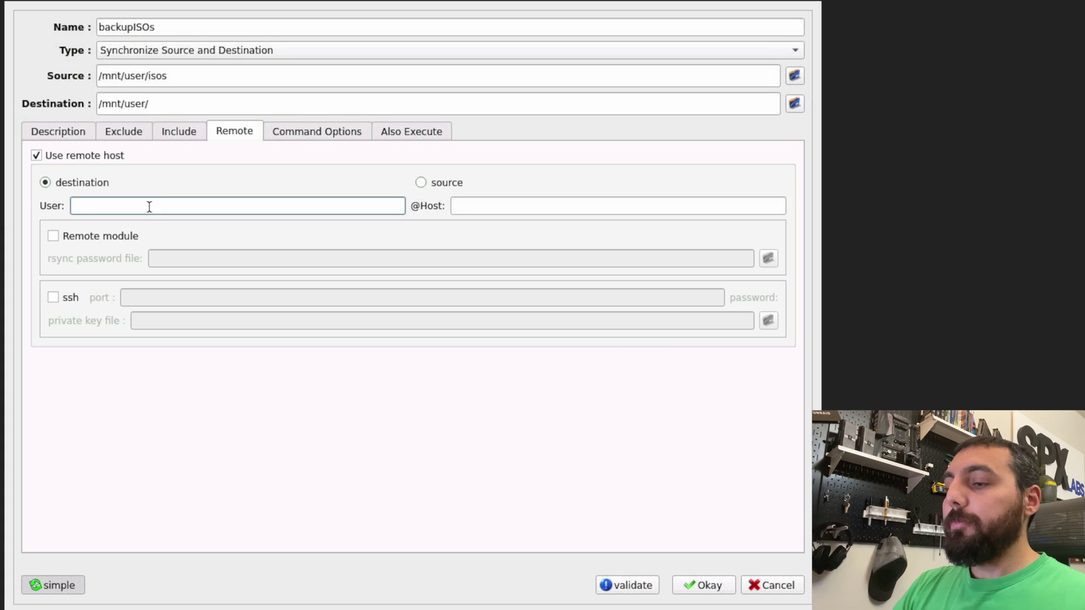
pyautogui.write('root')
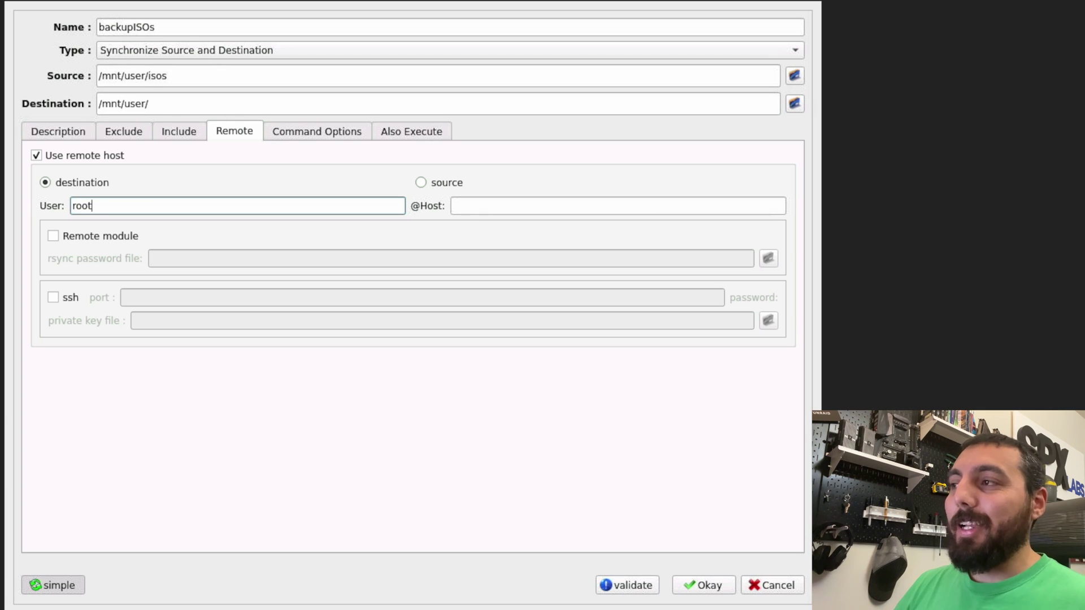
pyautogui.click(514, 210)
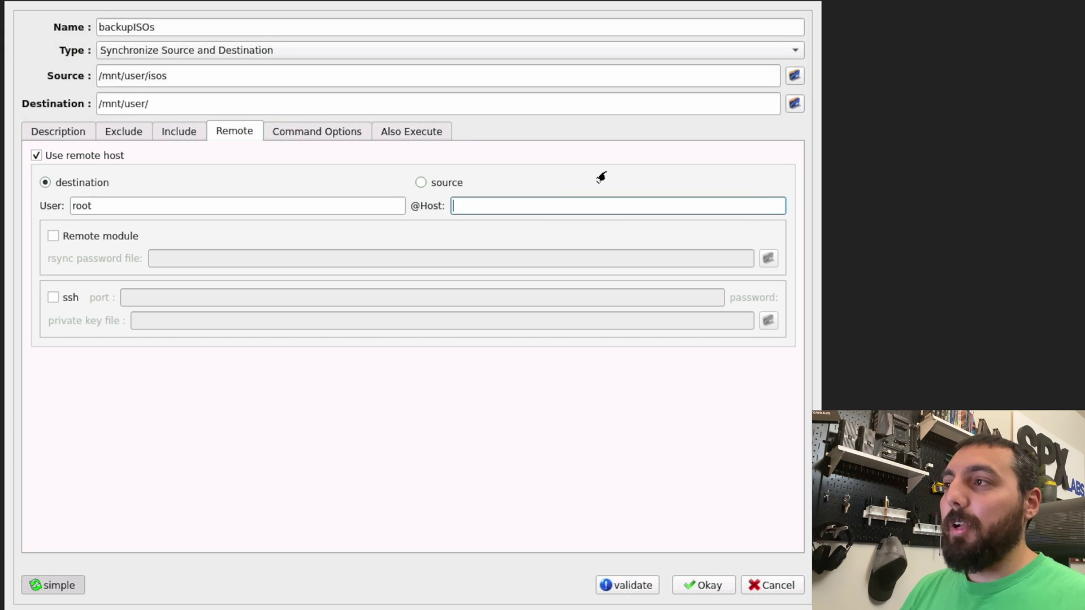
pyautogui.write('10.10.10.9')
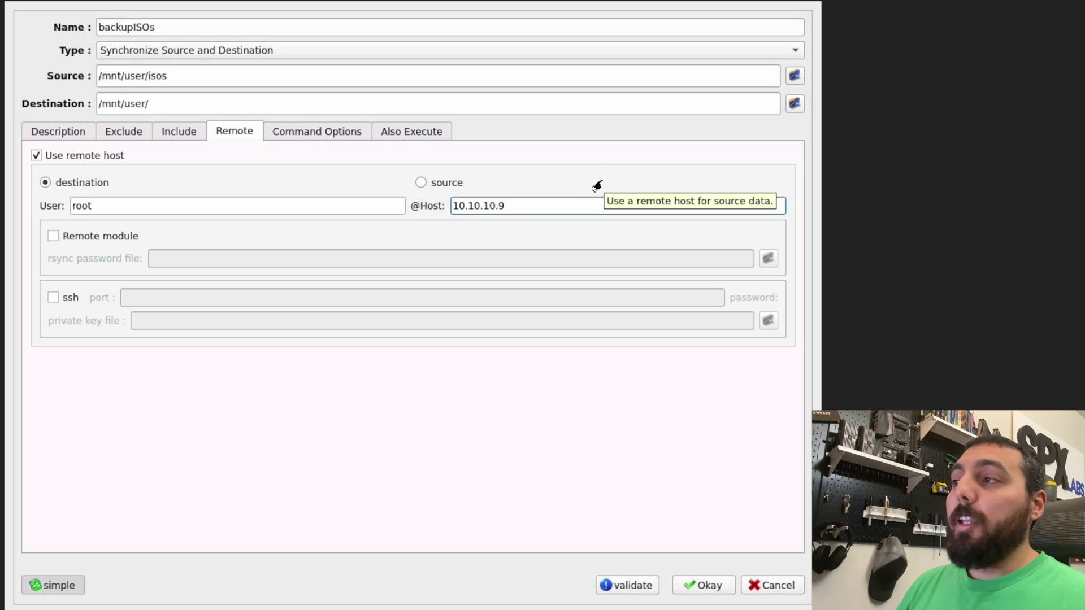
# Step: Enable ssh on port 22 with /root/.ssh/id_rsa as the private key file
pyautogui.click(53, 297)
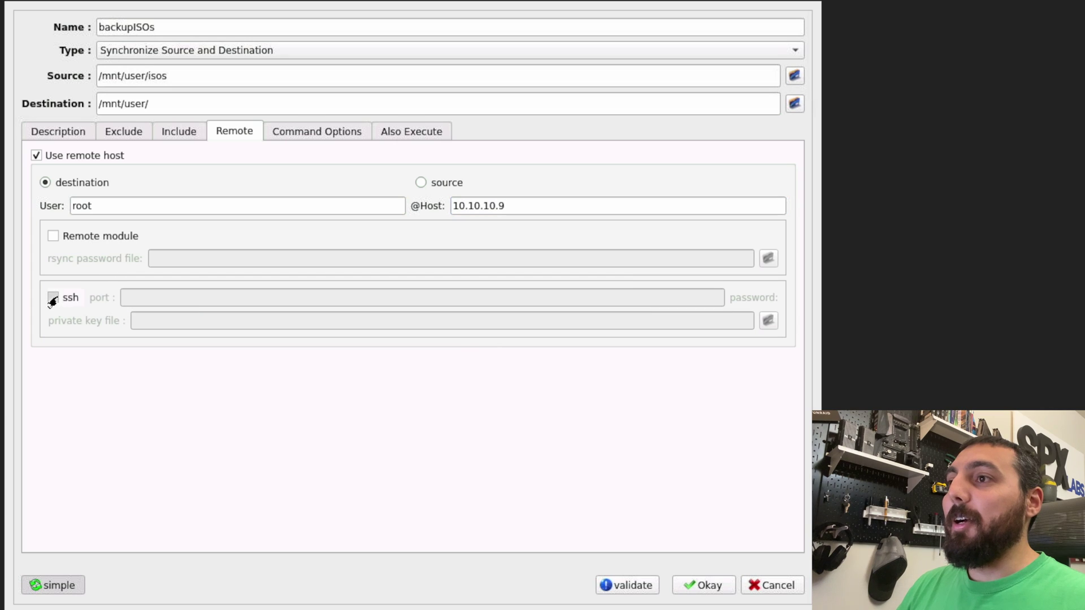
pyautogui.click(242, 299)
pyautogui.write('22')
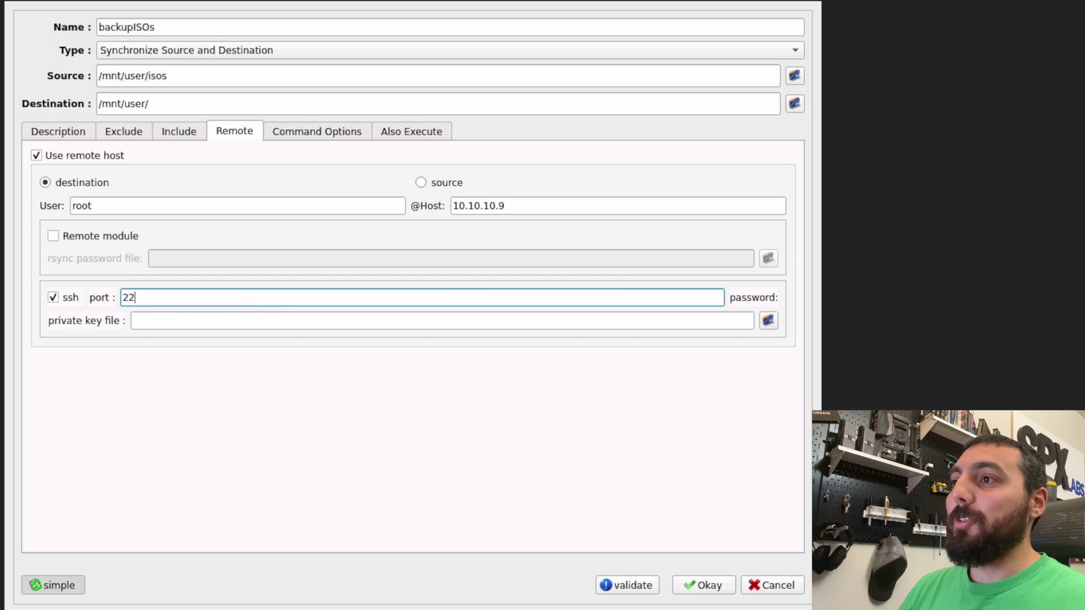
pyautogui.click(178, 326)
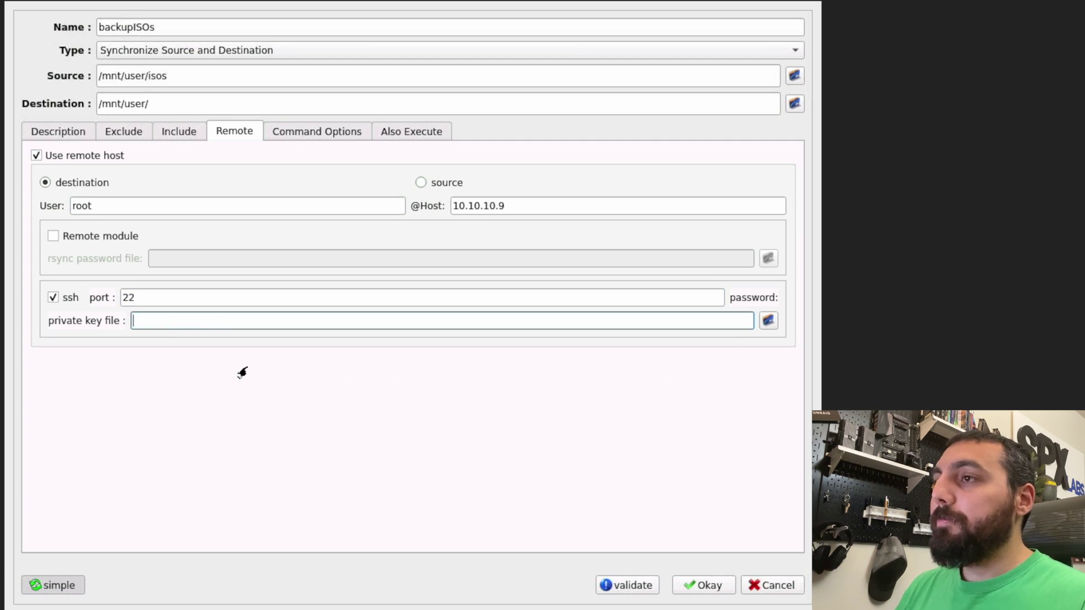
pyautogui.click(768, 321)
pyautogui.click(293, 169)
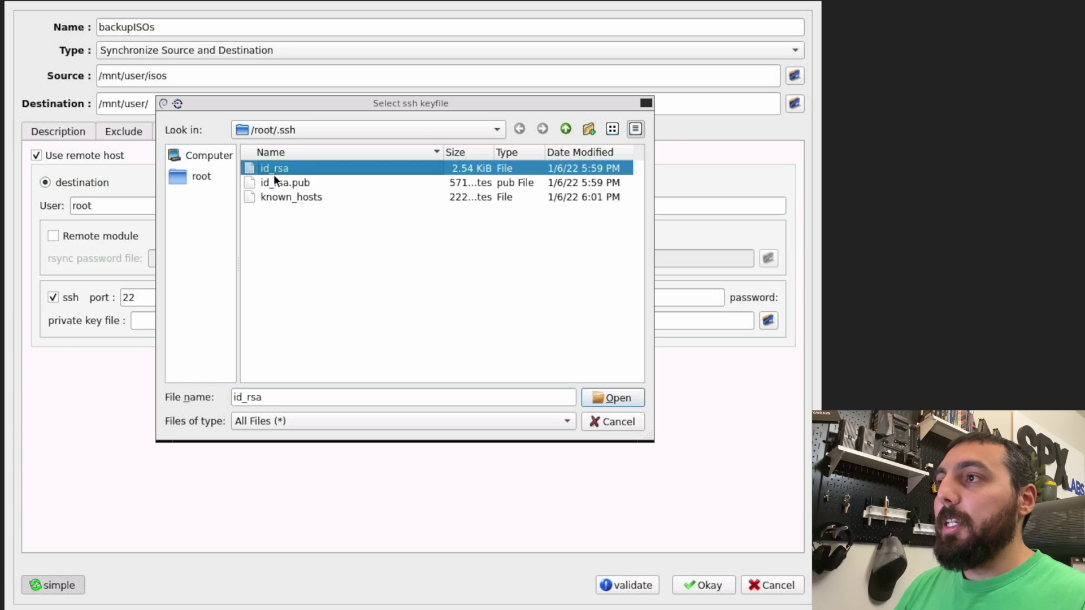
pyautogui.click(617, 396)
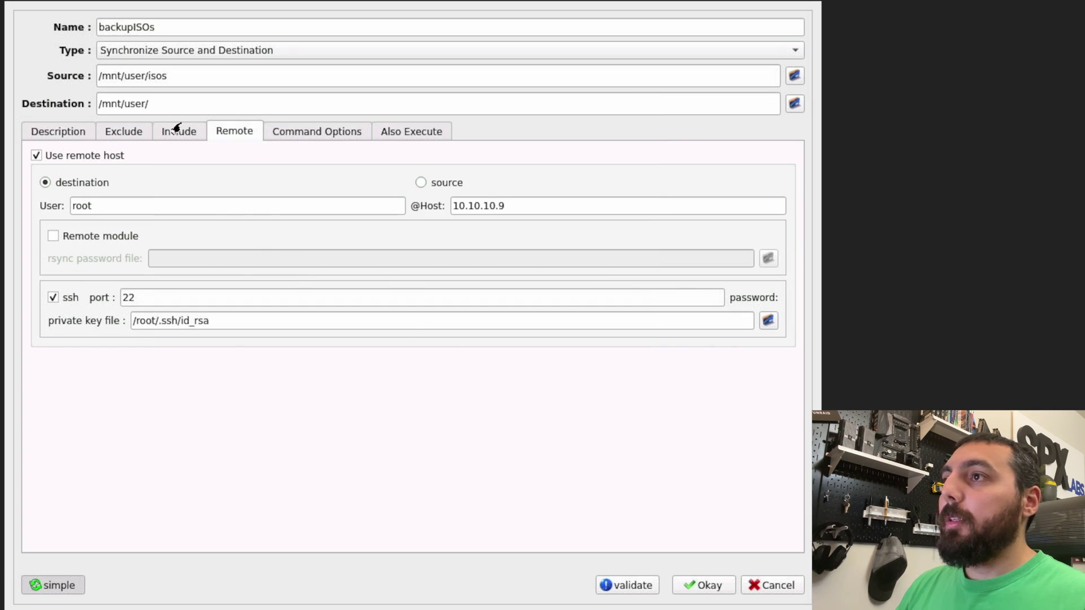
# Step: Set the destination to /mnt/user/isos and save the backupISOs task
pyautogui.click(191, 101)
pyautogui.write('isos/')
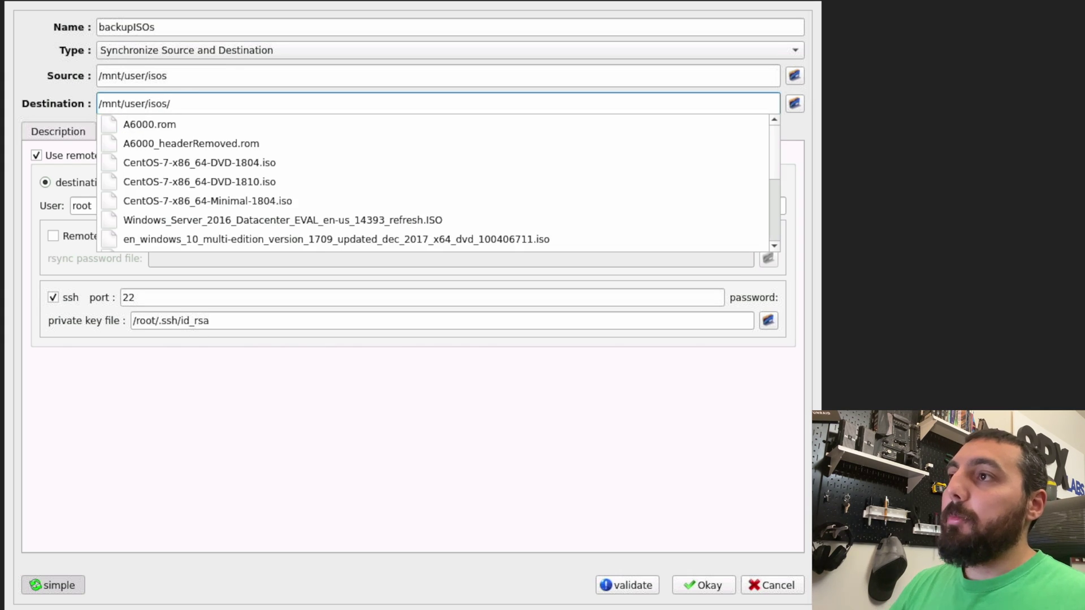
pyautogui.press('BackSpace')
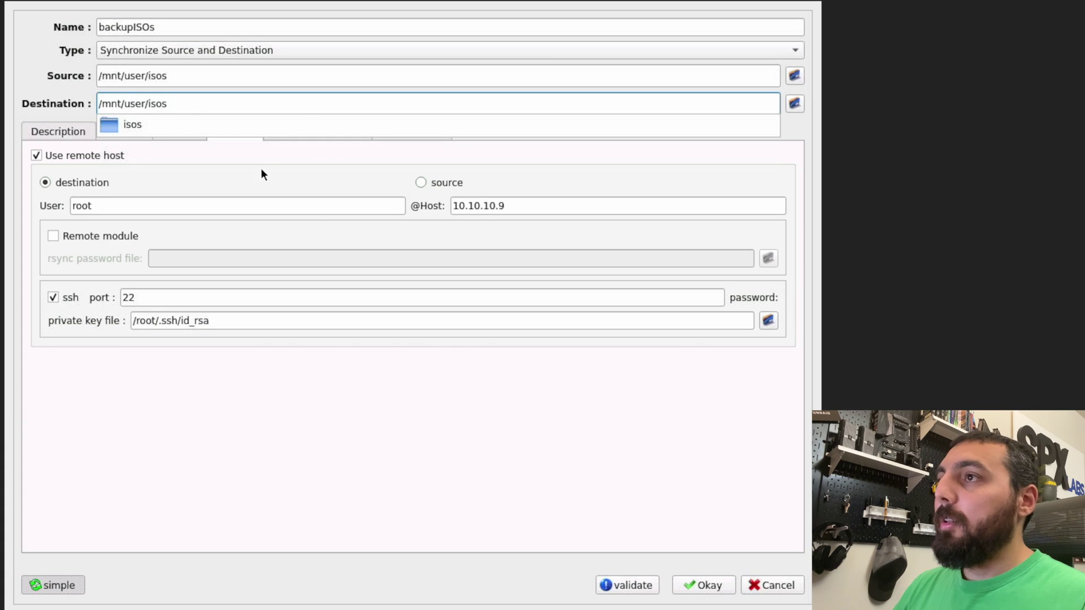
pyautogui.click(706, 588)
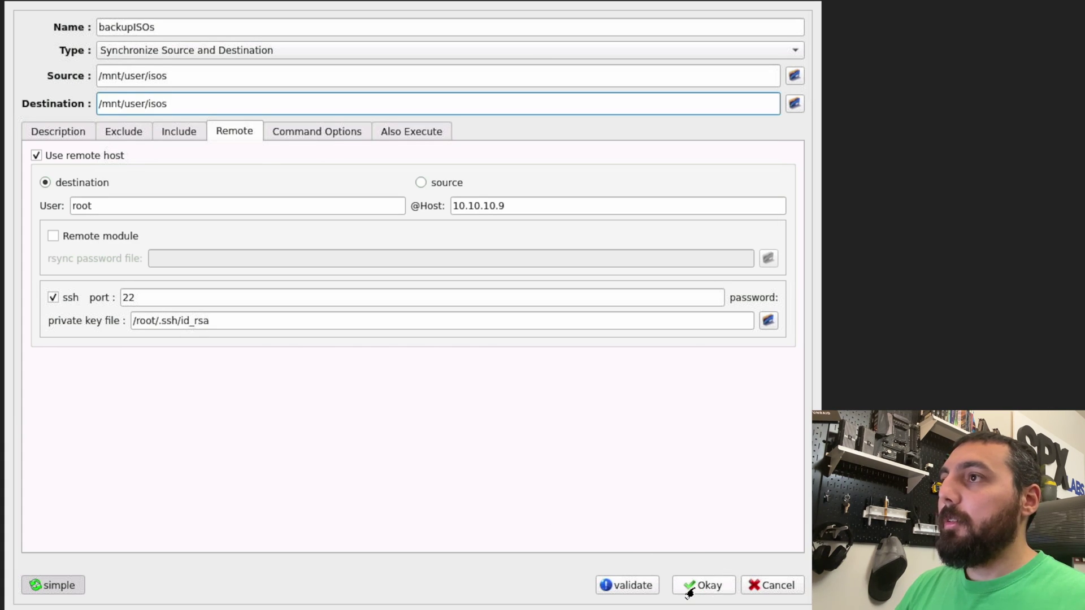
pyautogui.click(690, 591)
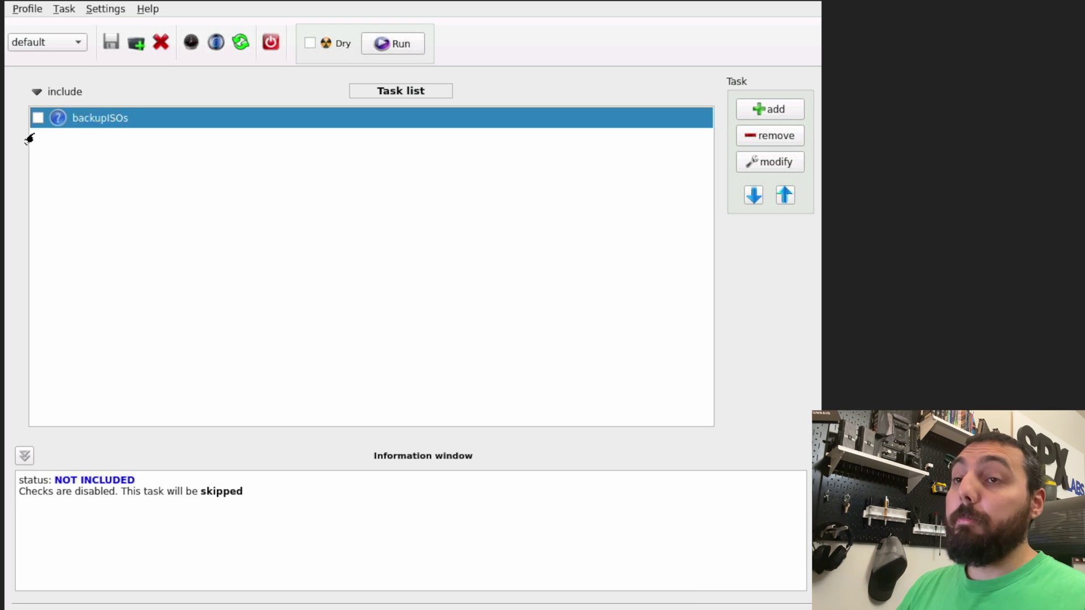
# Step: Include backupISOs in the task list and run the sync to 10.10.10.9
pyautogui.click(38, 117)
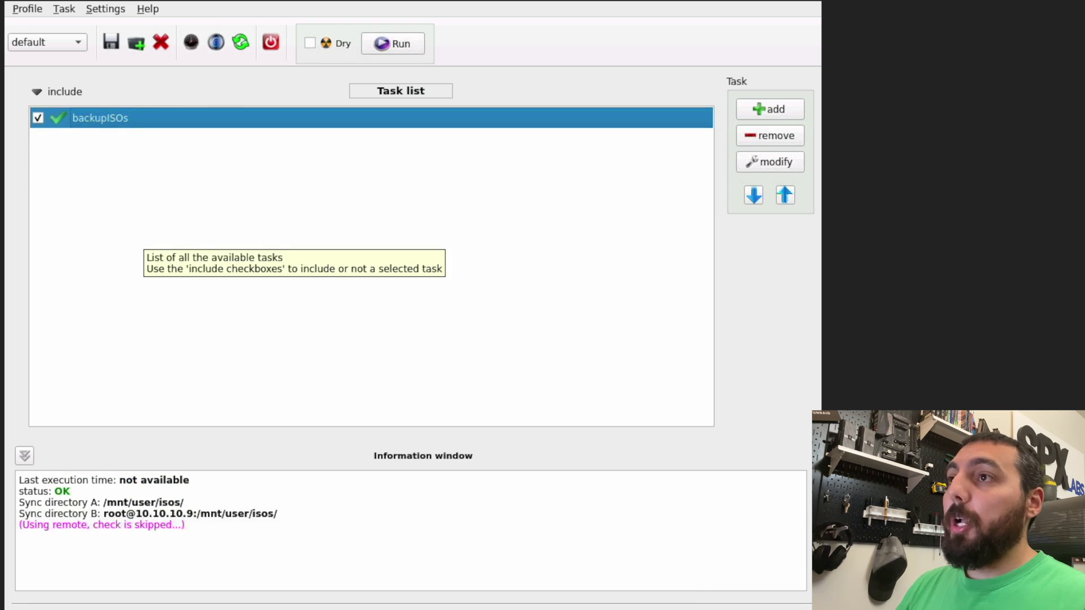
pyautogui.click(384, 54)
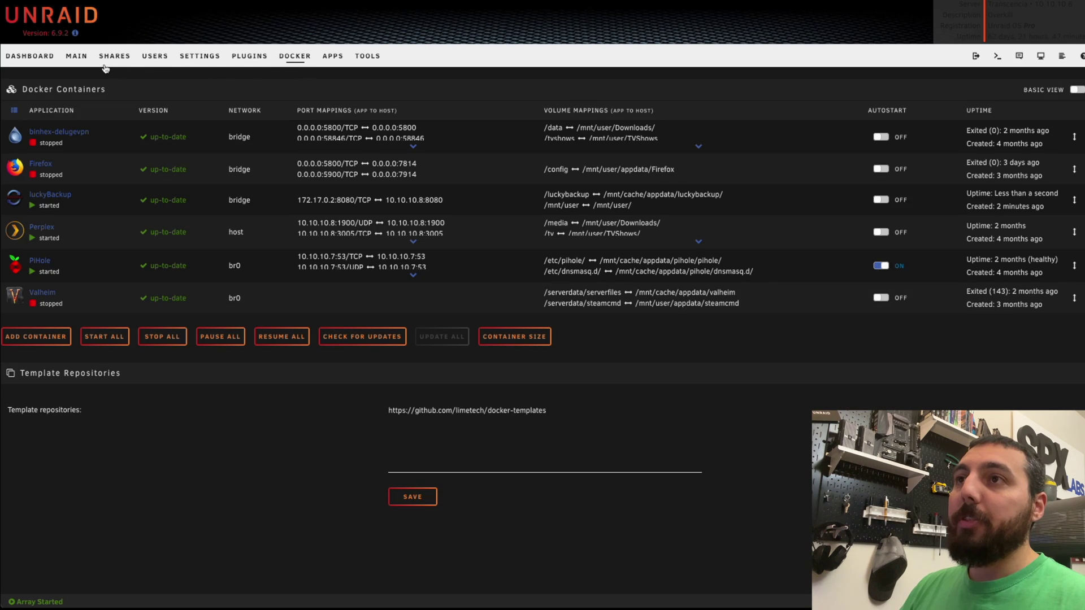
# Step: Show the Shares list on this server, then on the PNAS server
pyautogui.click(116, 61)
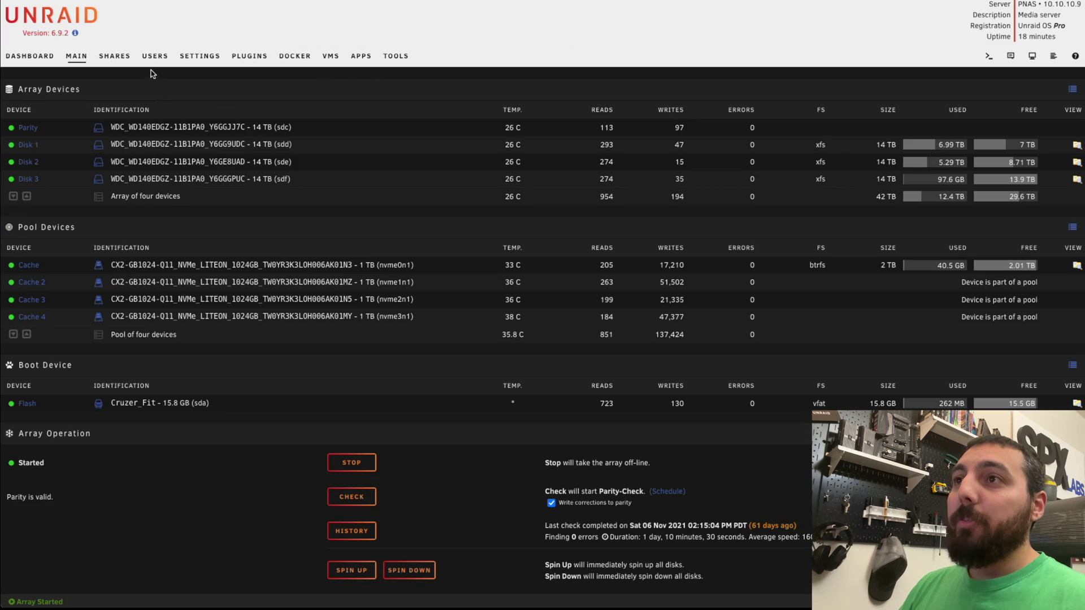
pyautogui.click(121, 66)
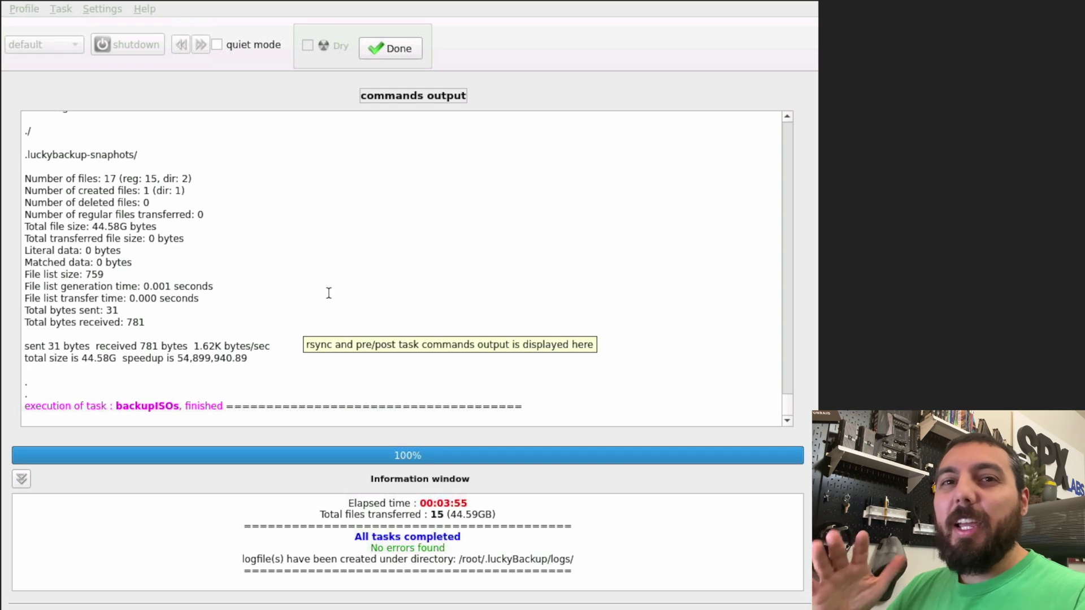
# Step: Close the finished backup output and return to the luckyBackup task list
pyautogui.click(397, 49)
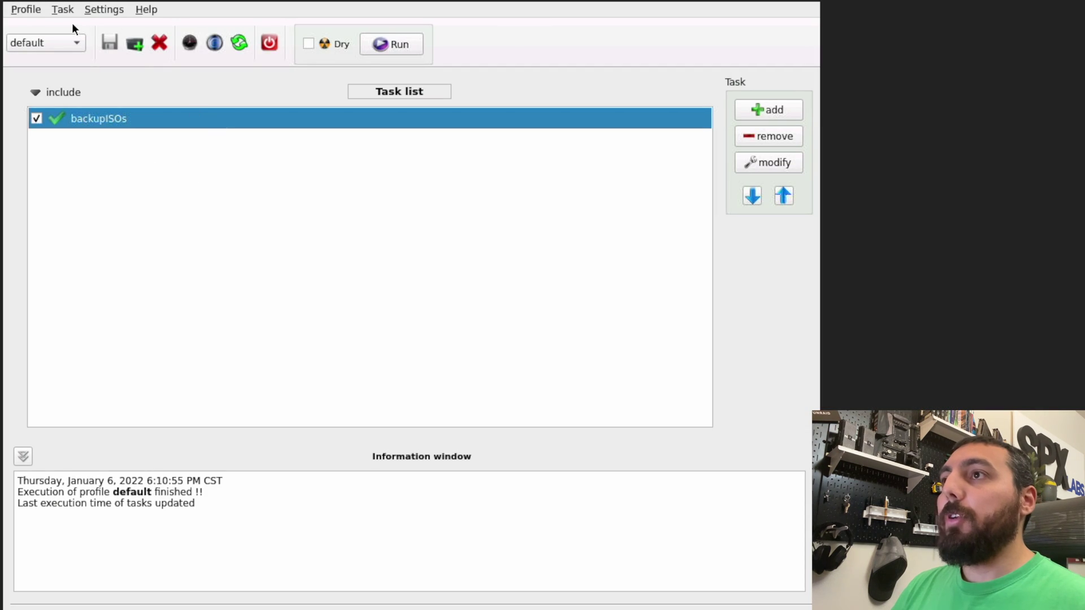
pyautogui.click(28, 9)
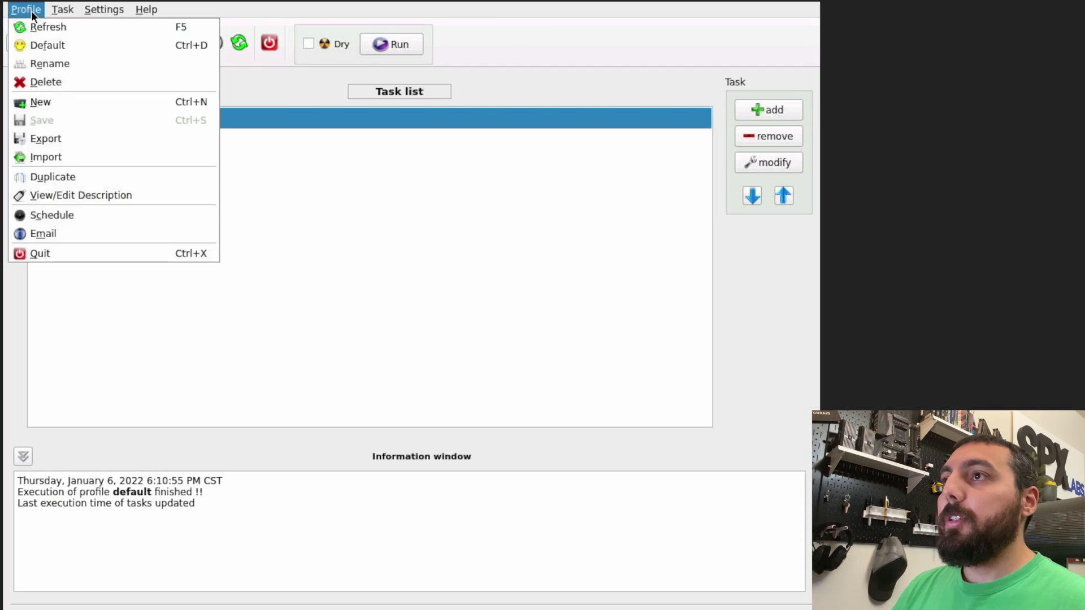
pyautogui.click(80, 218)
pyautogui.click(757, 42)
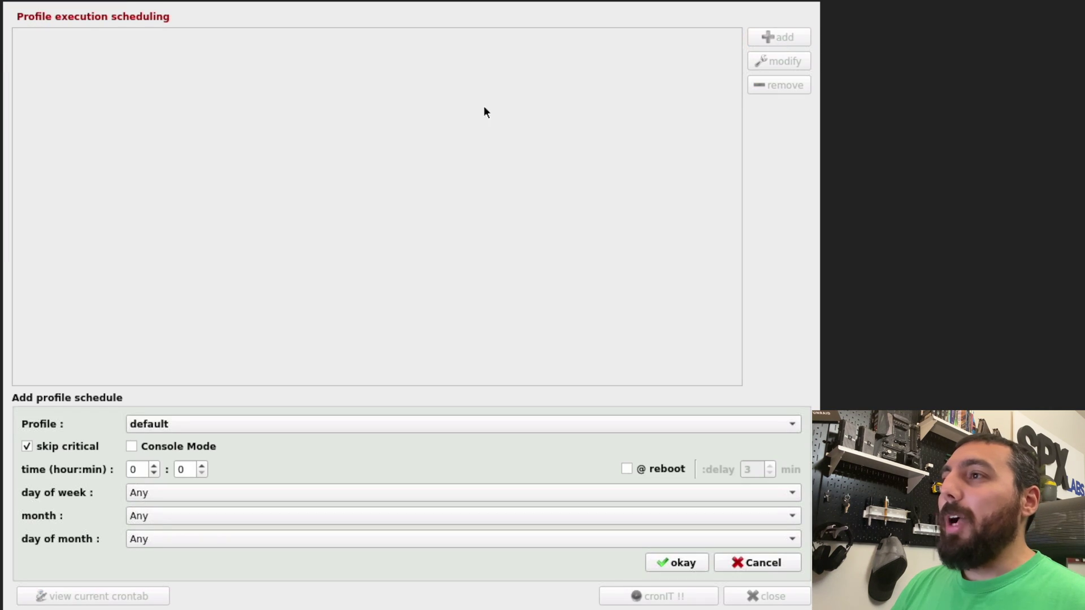
pyautogui.click(212, 421)
pyautogui.click(237, 426)
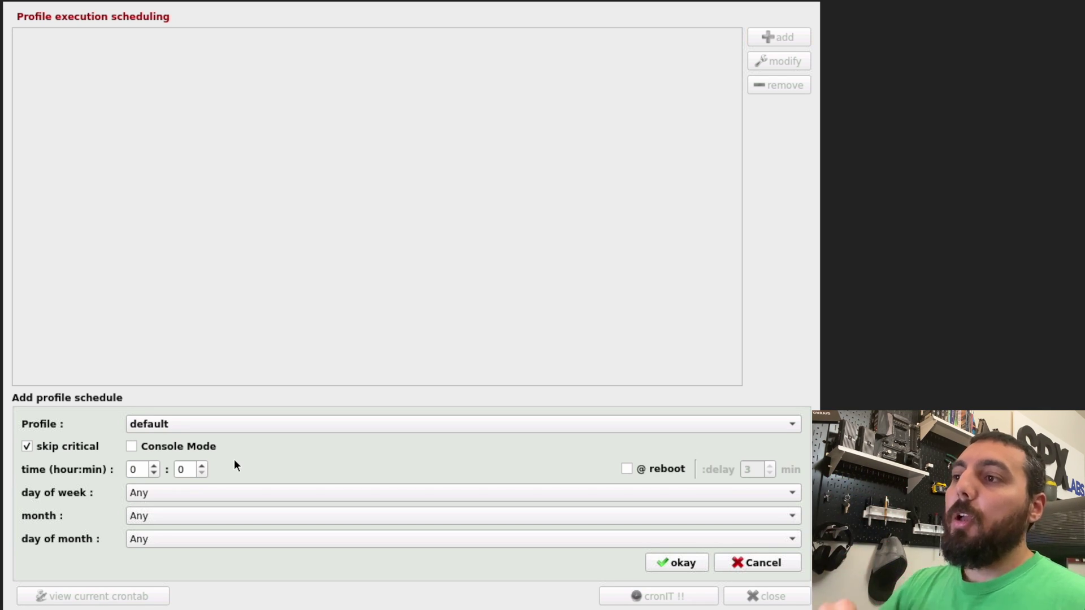
pyautogui.click(234, 492)
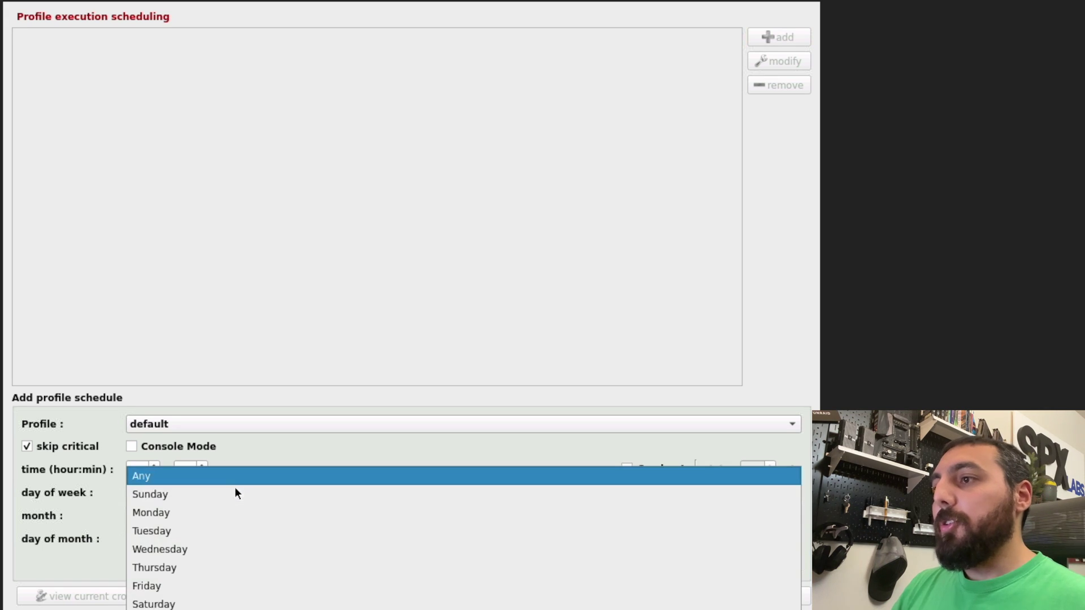
pyautogui.click(273, 457)
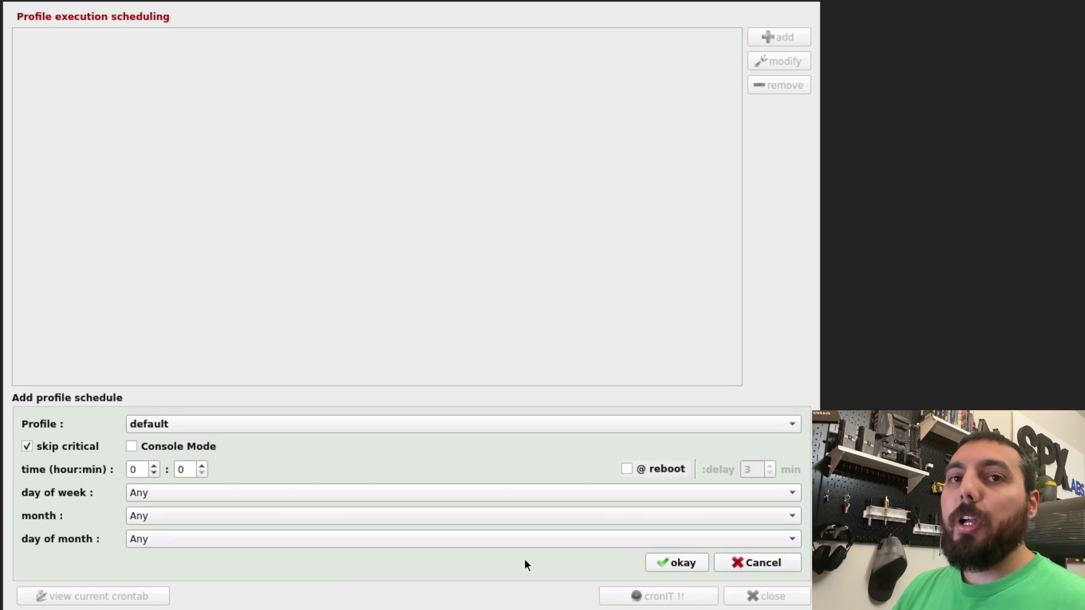
pyautogui.click(754, 565)
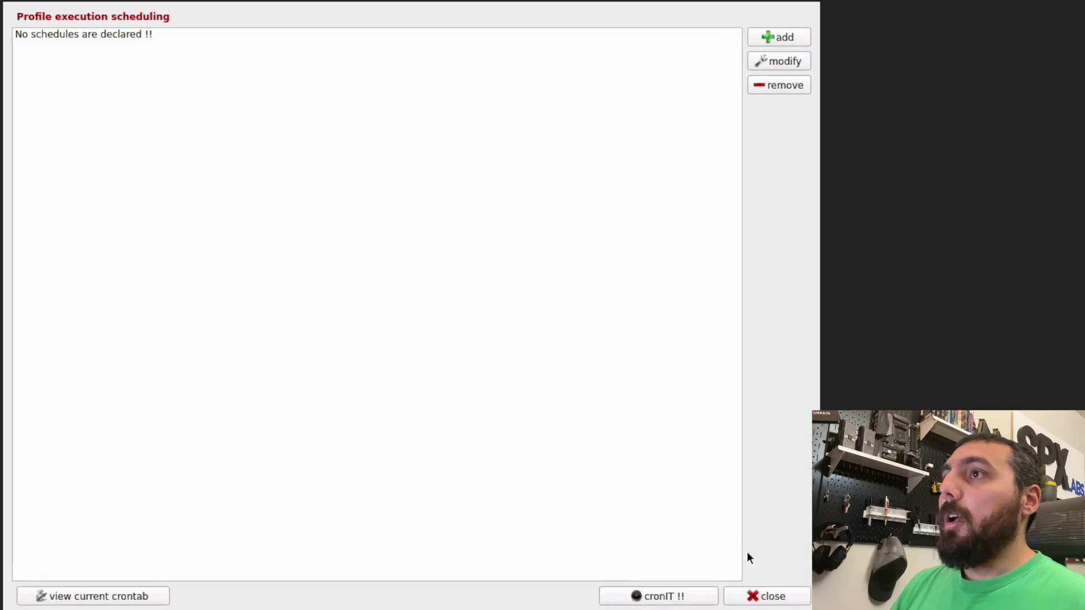
pyautogui.click(765, 594)
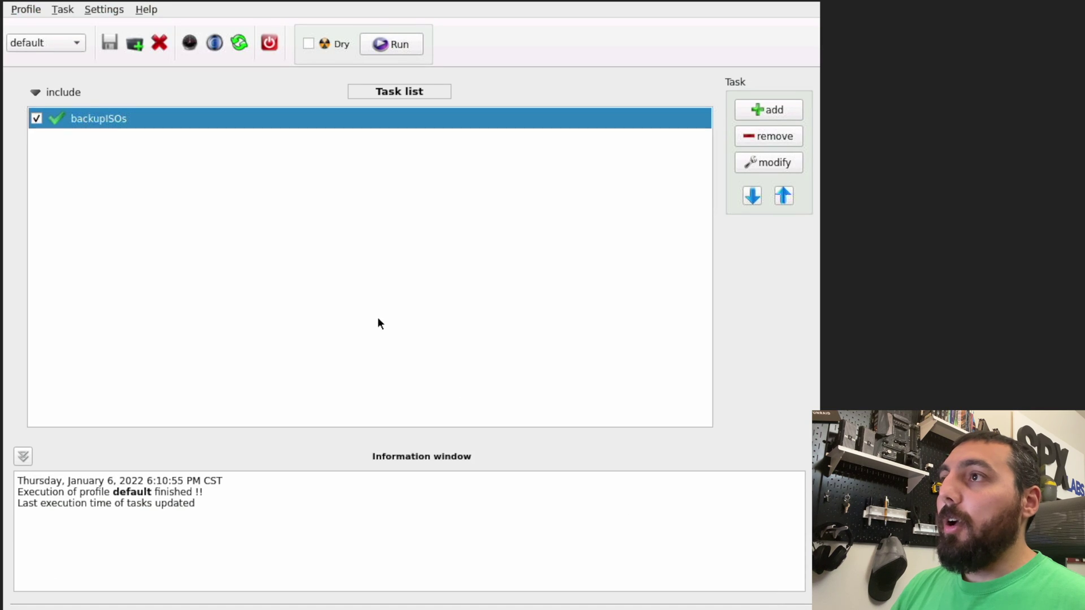
pyautogui.click(32, 14)
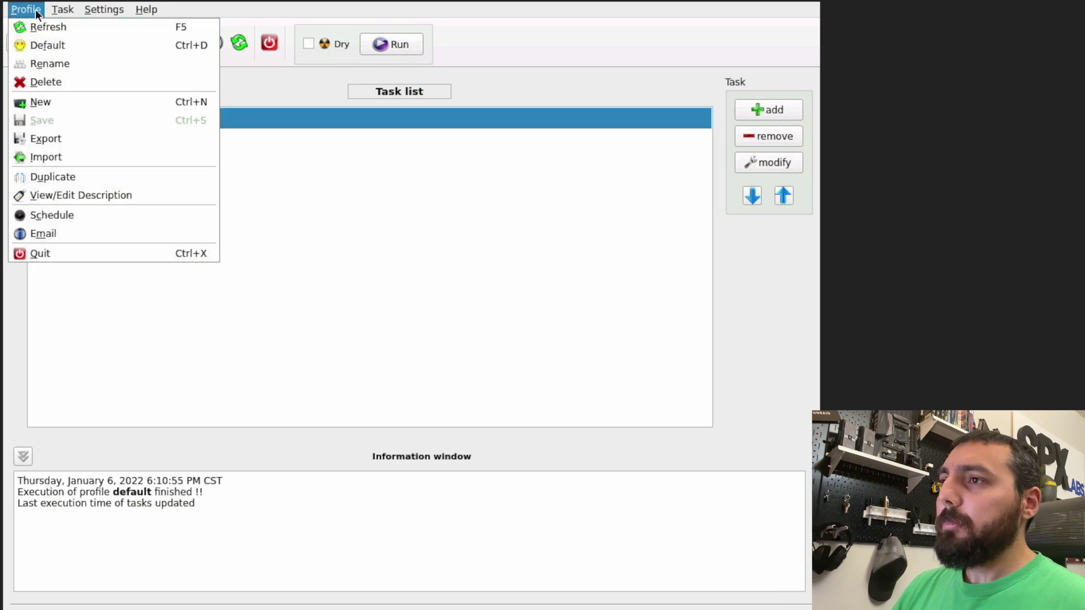
pyautogui.moveTo(64, 9)
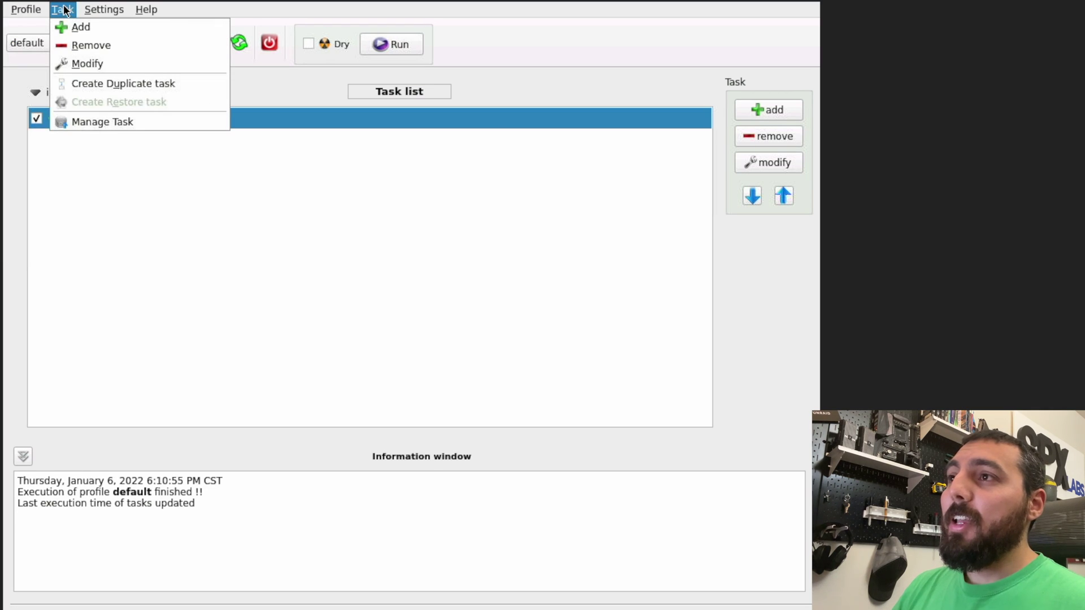
pyautogui.moveTo(111, 12)
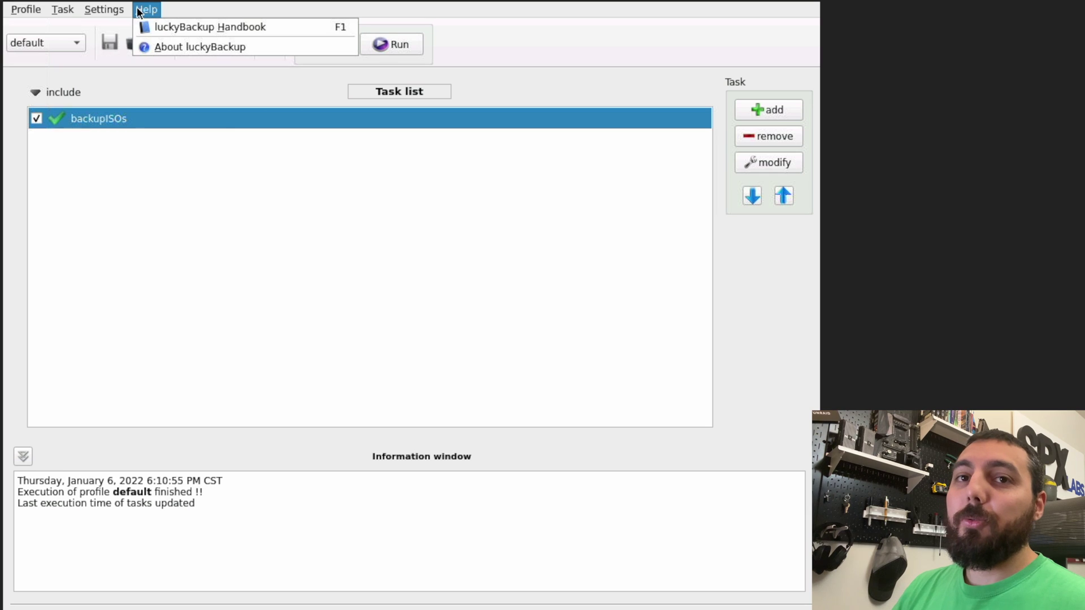
pyautogui.moveTo(29, 13)
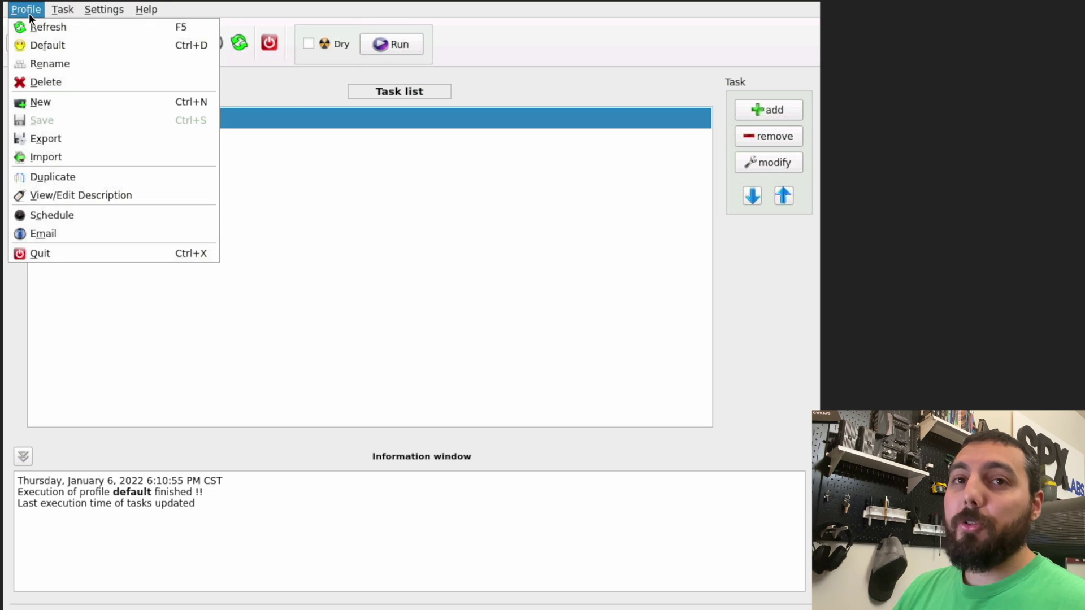
pyautogui.click(306, 5)
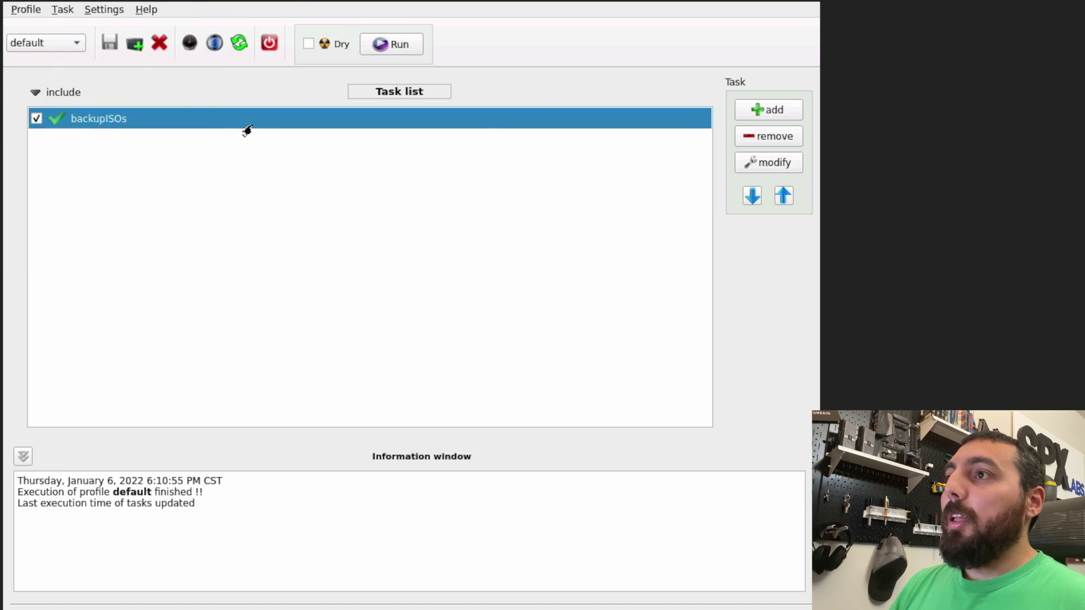